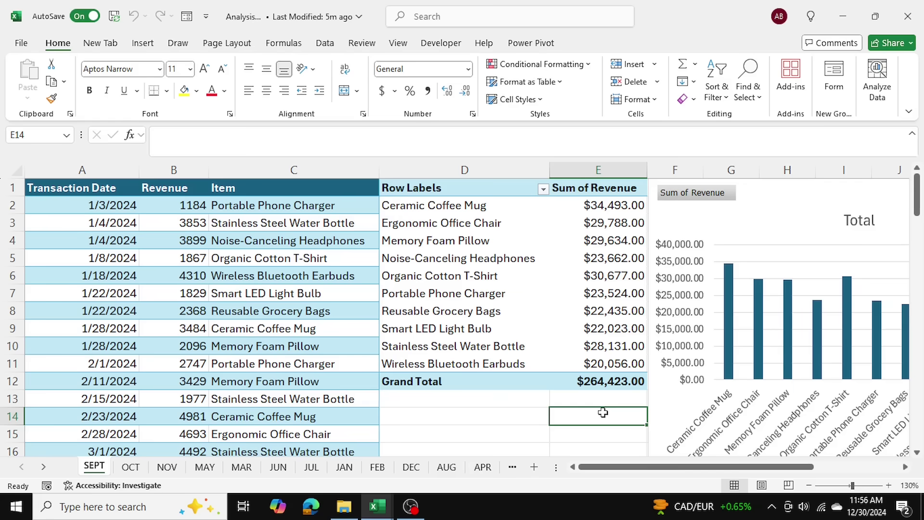
Browse the OCT, NOV, MAY, MAR, JUN, JUL and FEB monthly sales sheets.
left_click(138, 469)
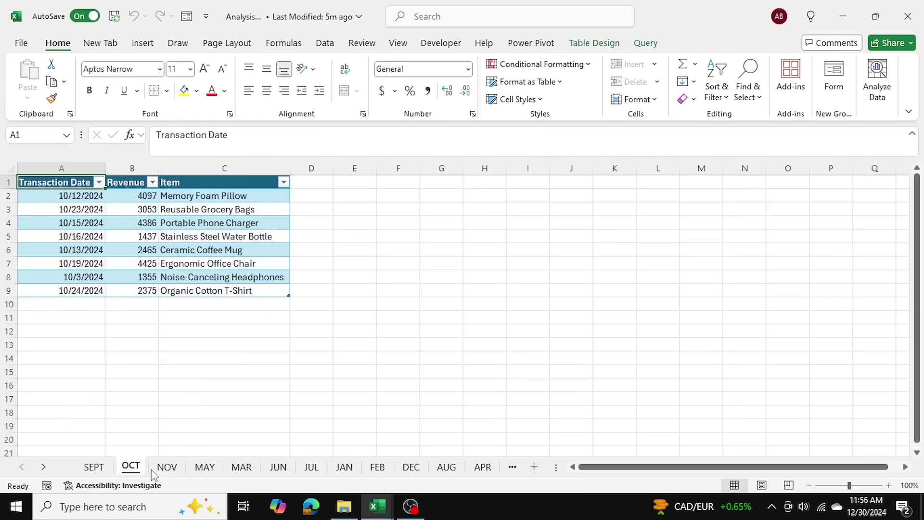
left_click(168, 468)
left_click(204, 467)
left_click(241, 467)
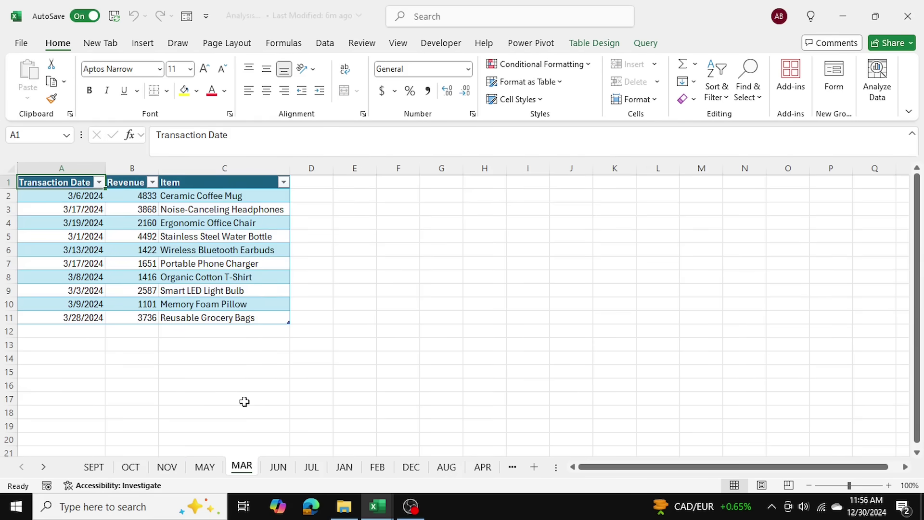
scroll(270, 409, "up", 2, "ctrl")
left_click(279, 467)
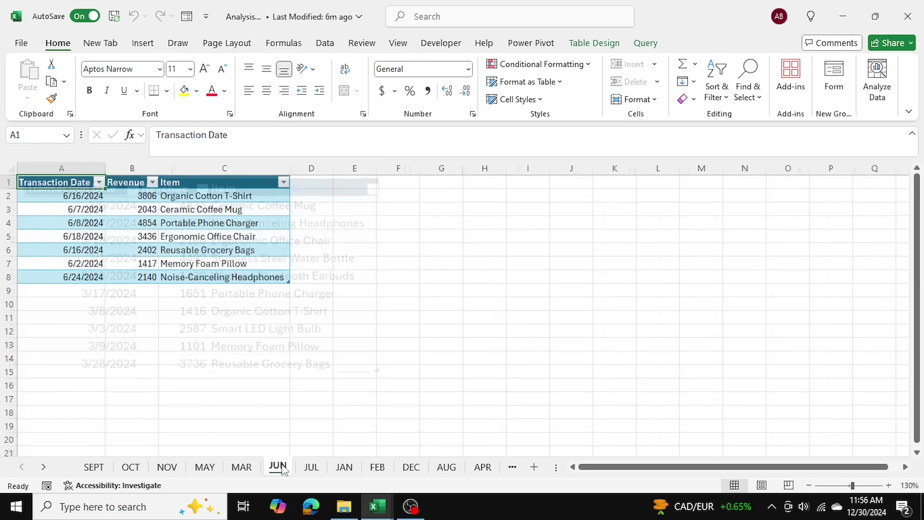
left_click(311, 467)
left_click(378, 468)
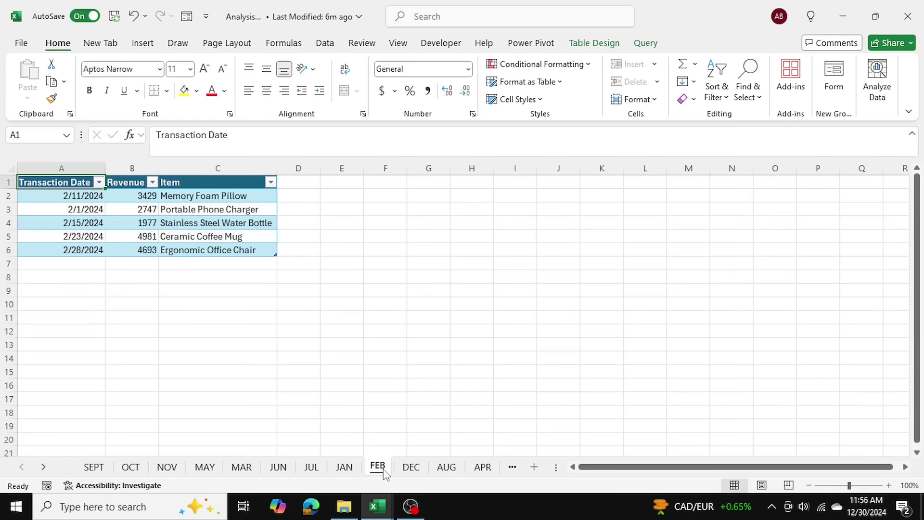
Review the SEPT sheet's pivot item labels and chart revenue bars, briefly checking AUG.
left_click(106, 472)
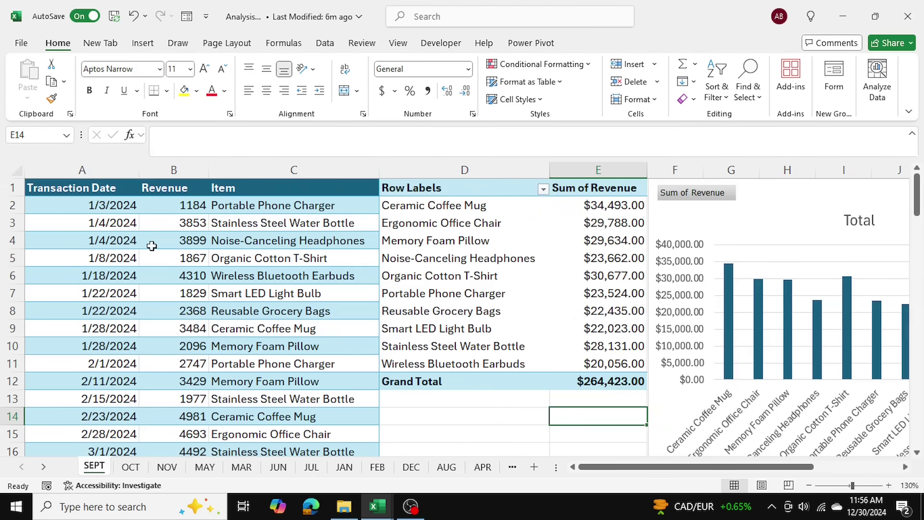
scroll(150, 244, "down", 3)
scroll(150, 245, "up", 3)
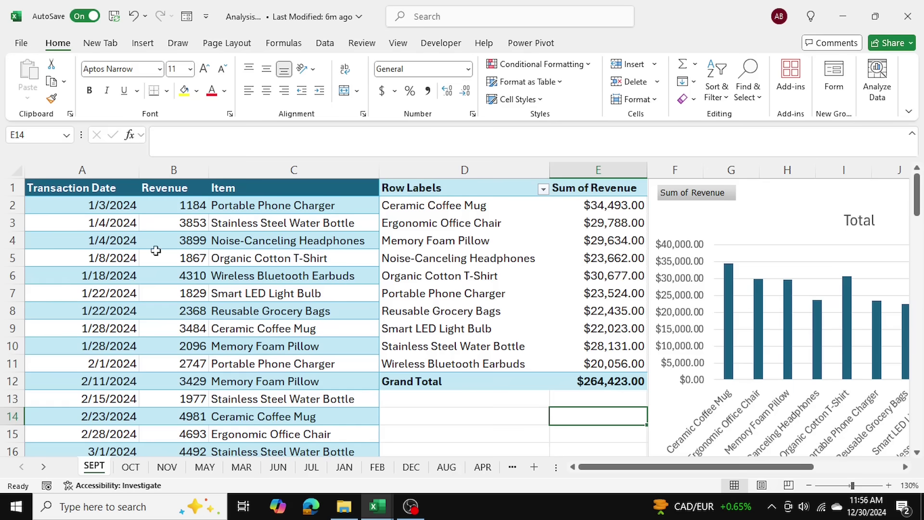
left_click(491, 249)
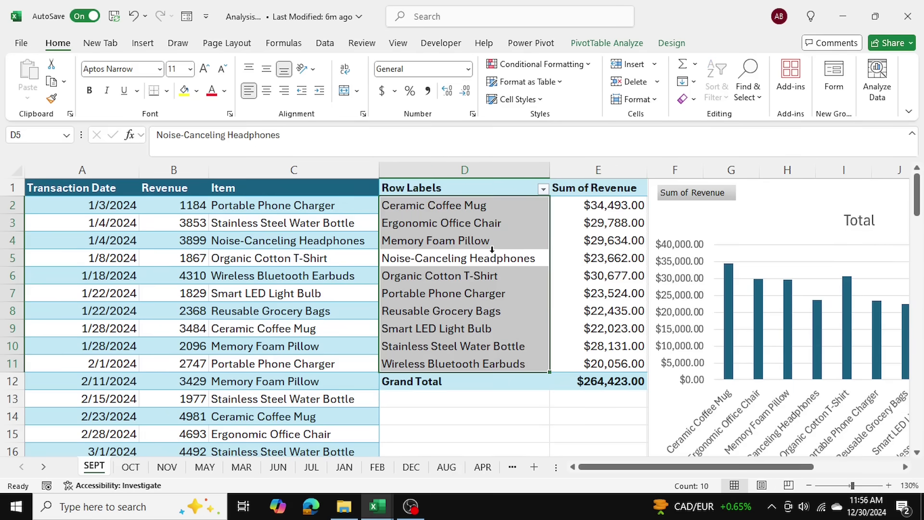
left_click(789, 294)
left_click(446, 467)
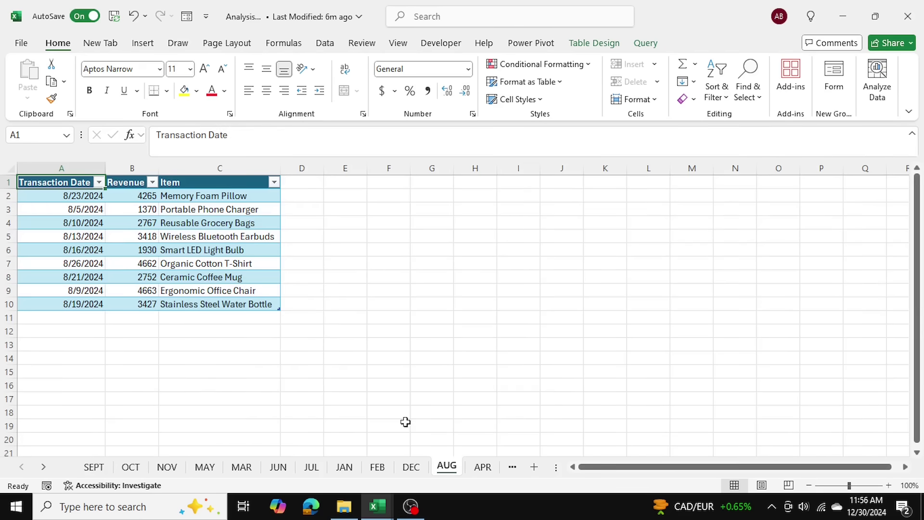
left_click(93, 470)
left_click(457, 422)
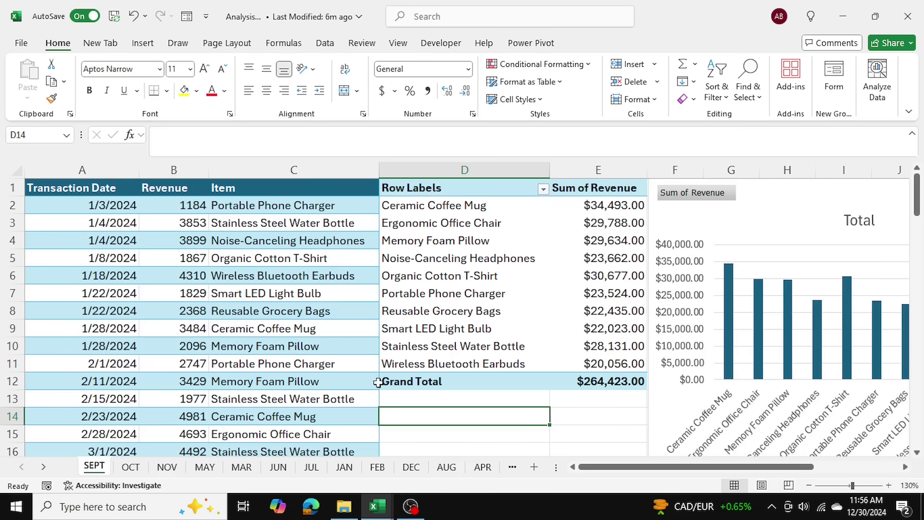
On the JUL sheet, inspect the 1741 revenue and Noise-Canceling Headphones entries.
left_click(310, 466)
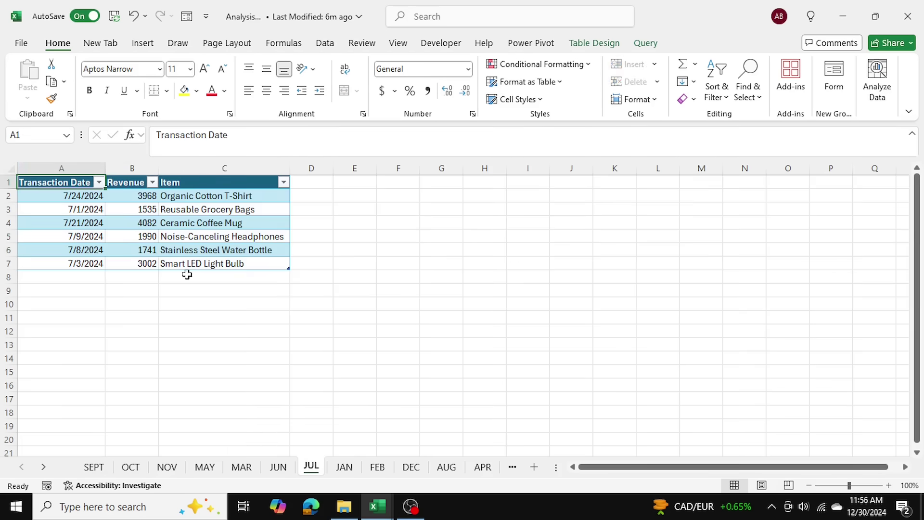
left_click(143, 249)
left_click(225, 238)
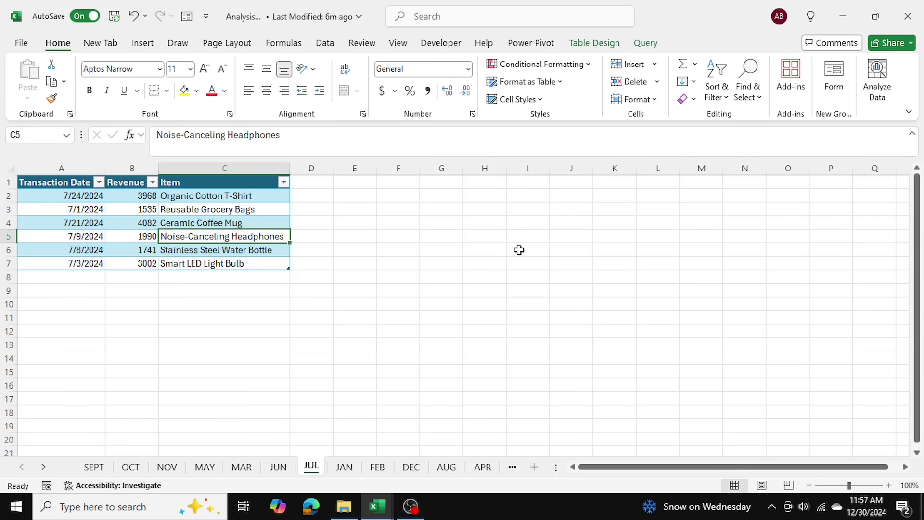
Create a blank workbook and save it to OneDrive - Personal as Sales with AutoSave on.
key("ctrl+n")
left_click(499, 262)
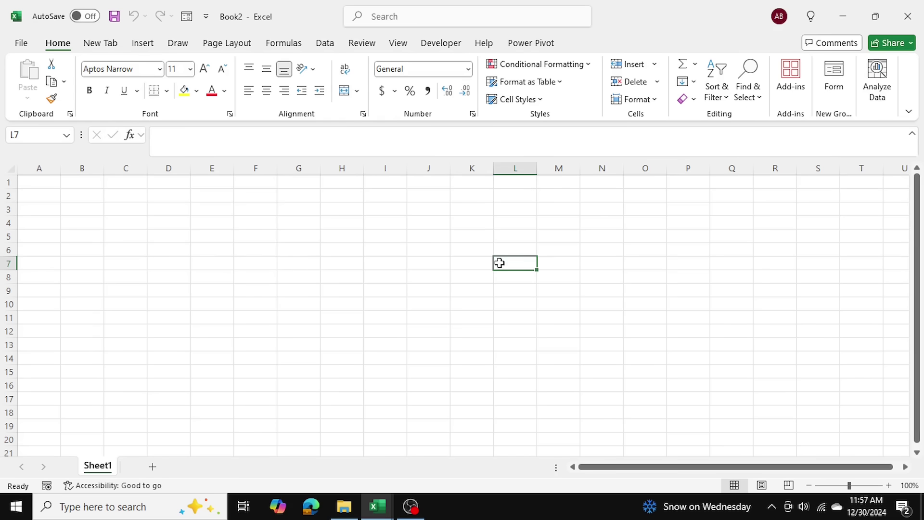
left_click(255, 249)
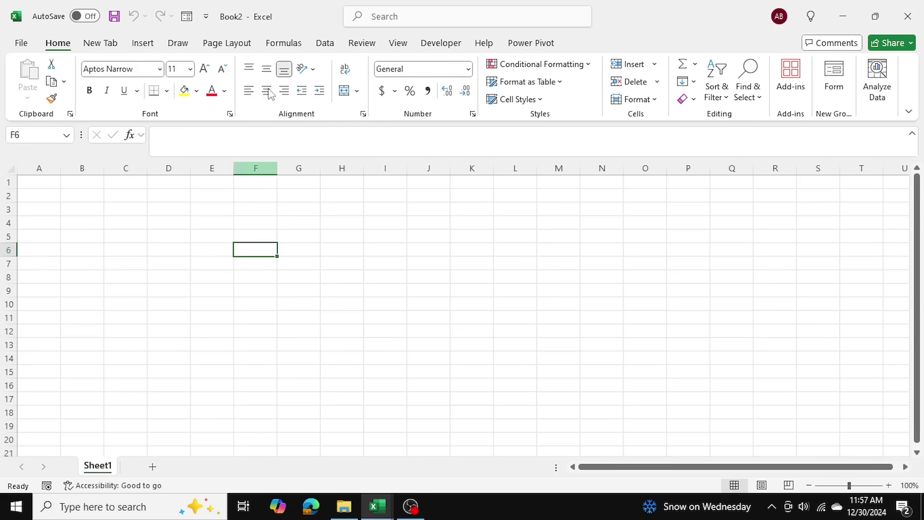
left_click(80, 18)
left_click(410, 200)
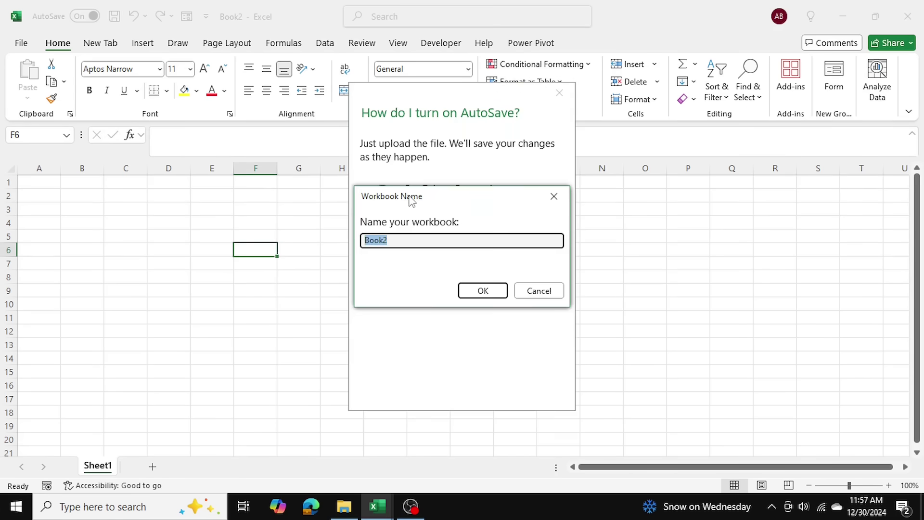
type("Sales")
key("Return")
left_click(413, 249)
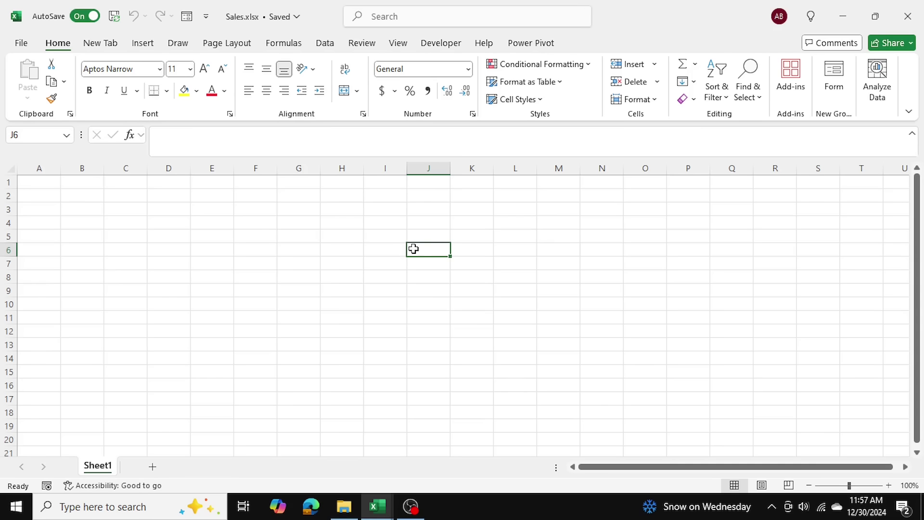
Start importing data from another Excel workbook via Data > Get Data.
left_click(324, 43)
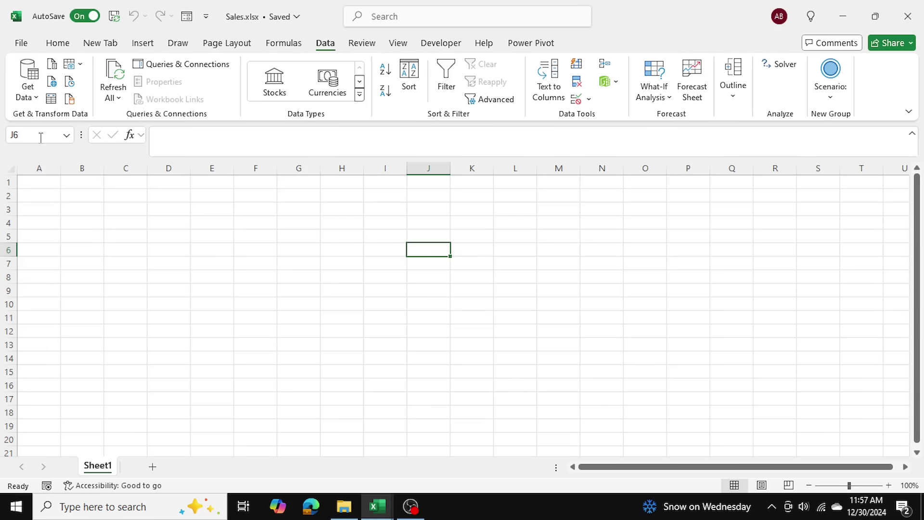
left_click(31, 99)
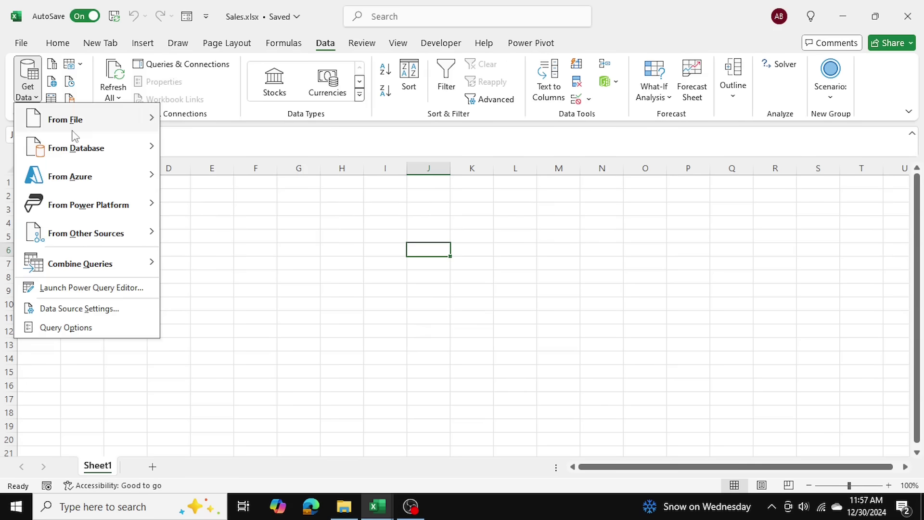
mouse_move(72, 129)
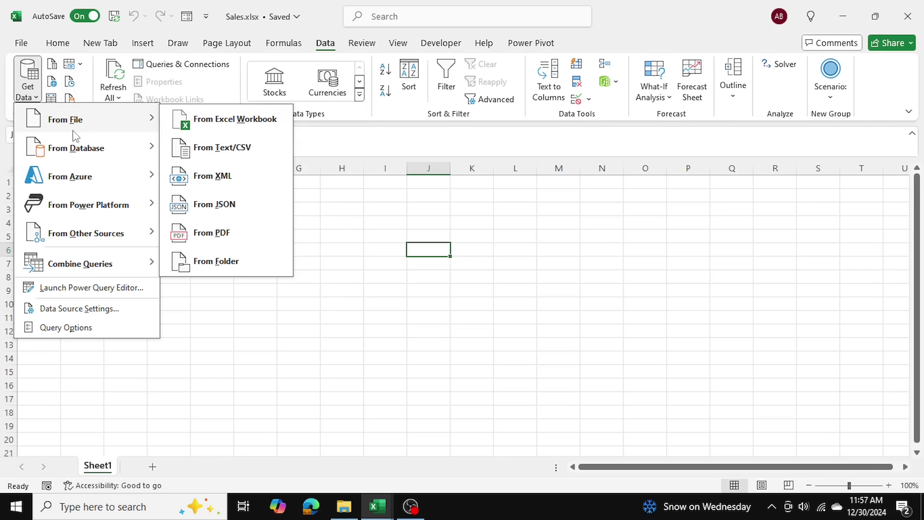
left_click(219, 133)
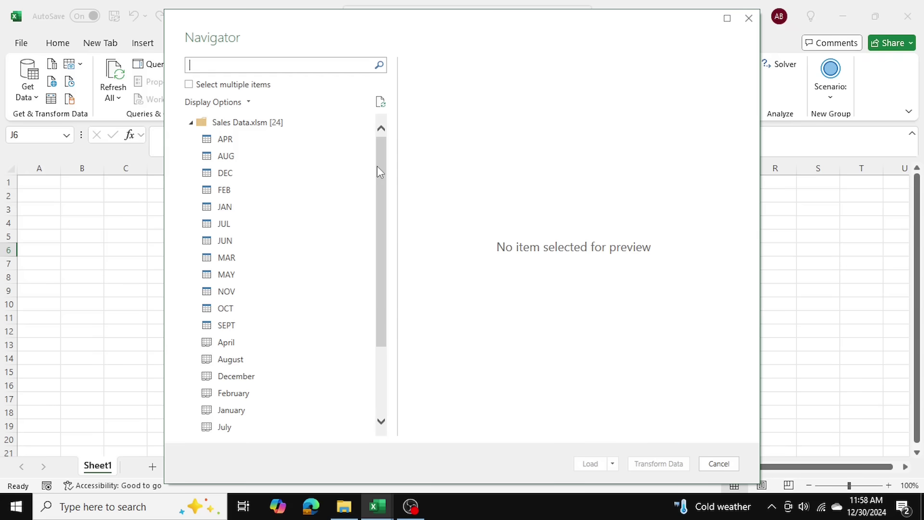
Enable Select multiple items and tick the APR and AUG through OCT month tables.
key("Tab")
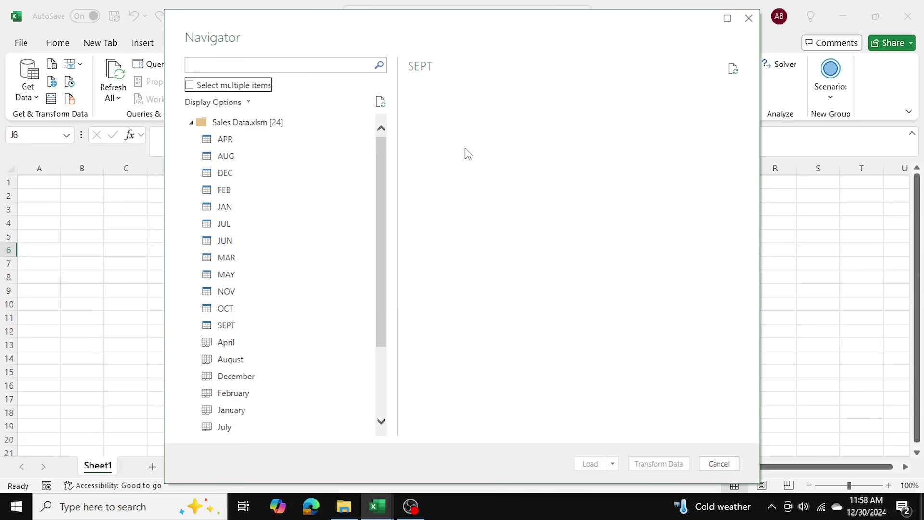
left_click(190, 86)
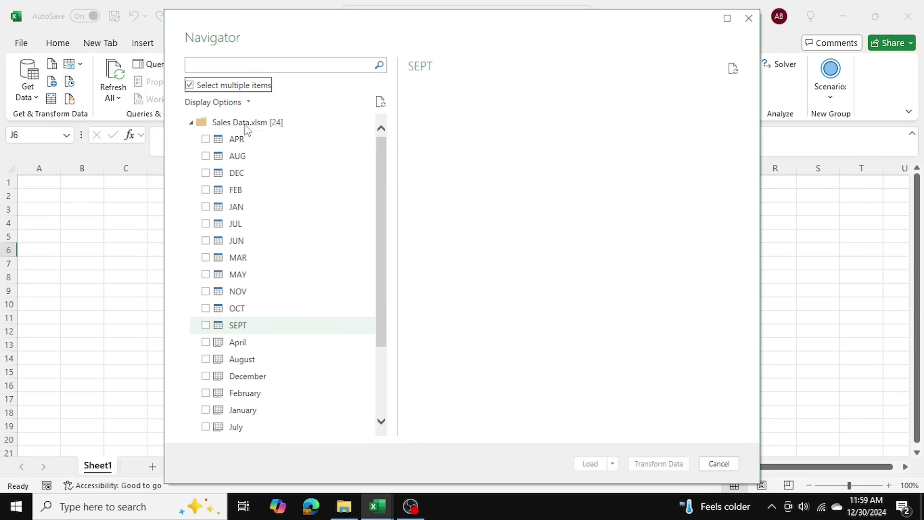
left_click(206, 140)
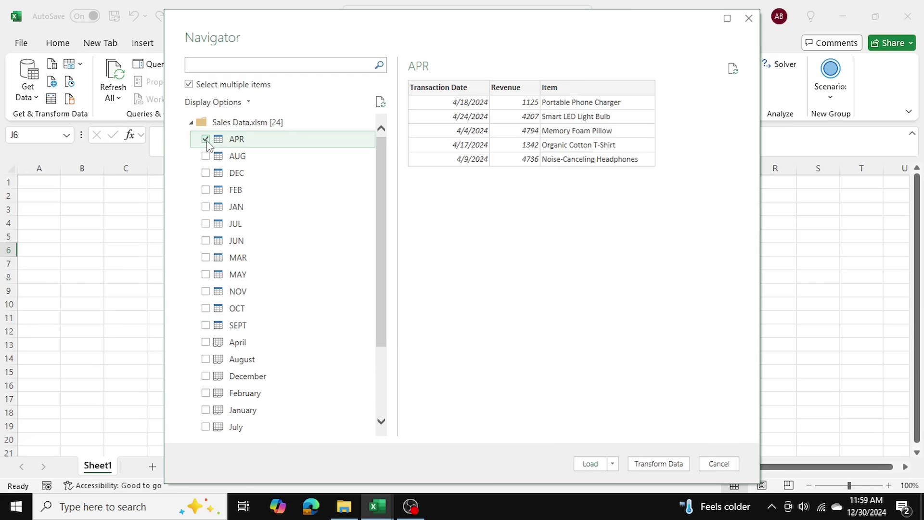
left_click(205, 309, "shift")
left_click(206, 309)
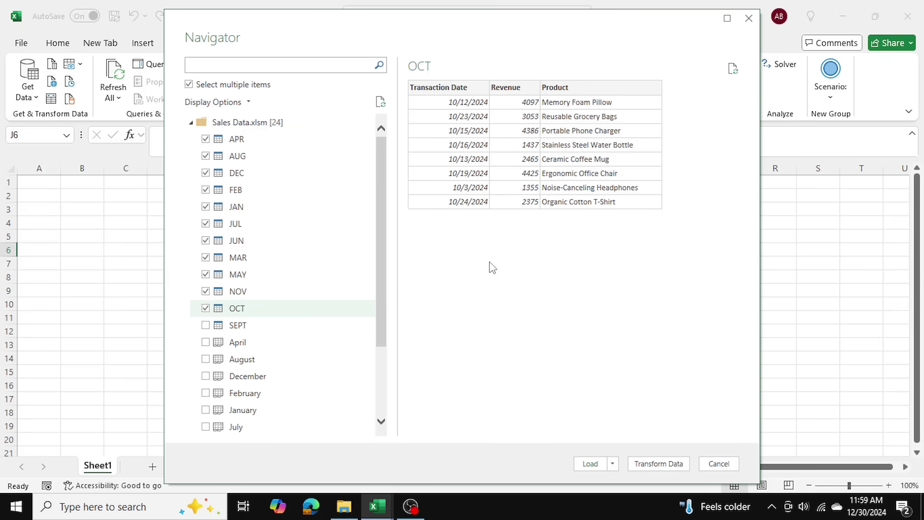
Load the chosen month tables into Power Query Editor and begin renaming the AUG query.
left_click(666, 464)
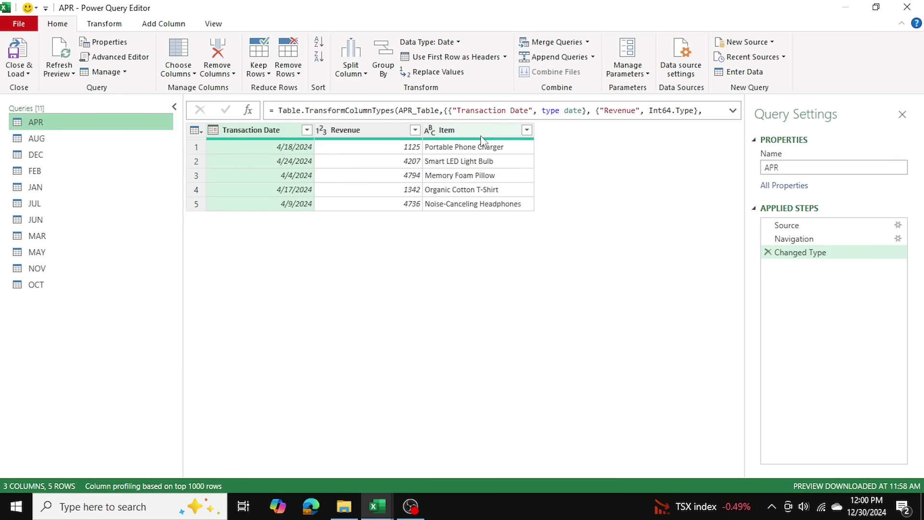
double_click(103, 139)
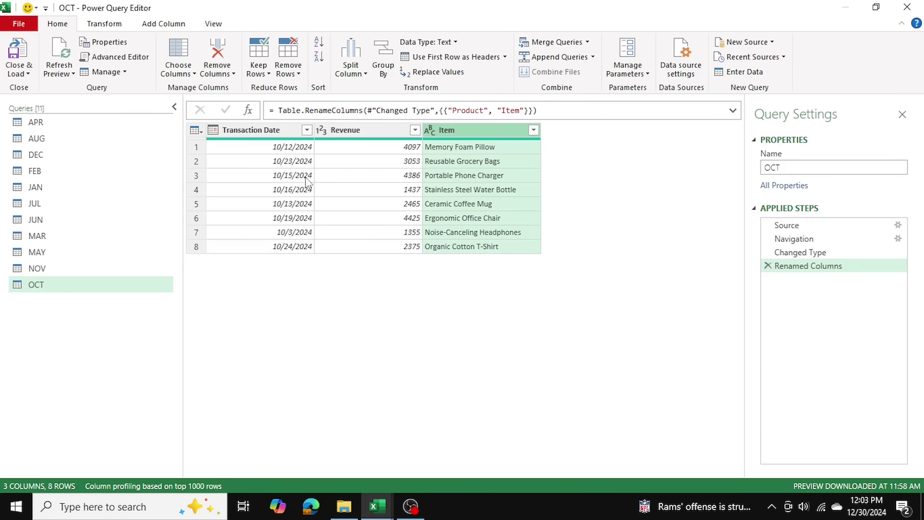
Inspect the NOV, MAY and JUL queries, finishing on the APR query's table.
left_click(97, 267)
left_click(97, 249)
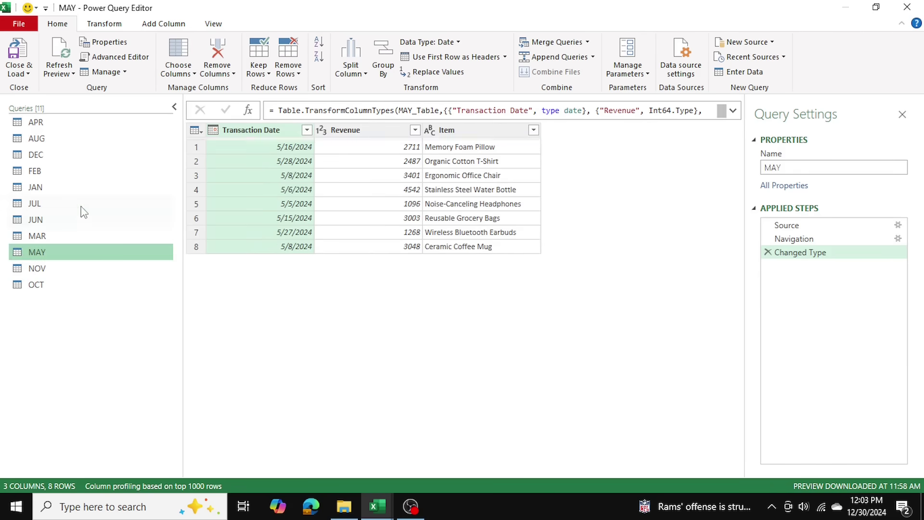
left_click(83, 204)
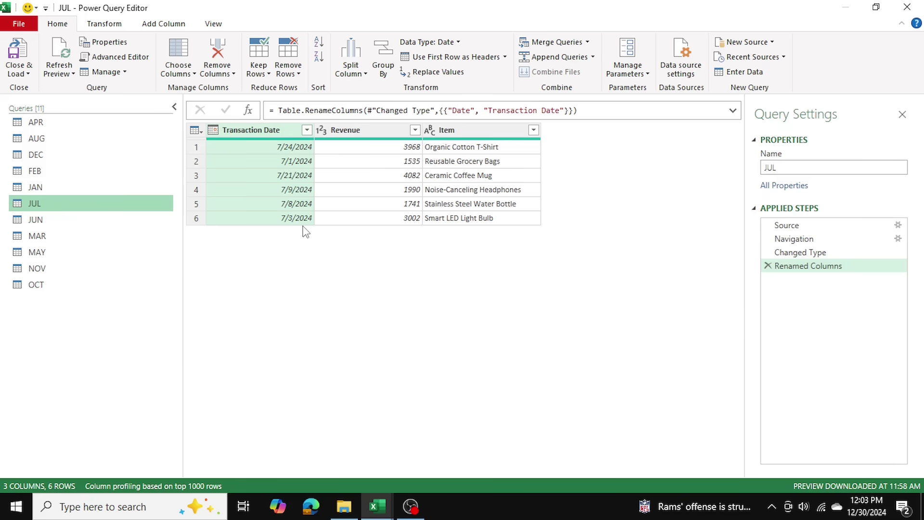
left_click(68, 123)
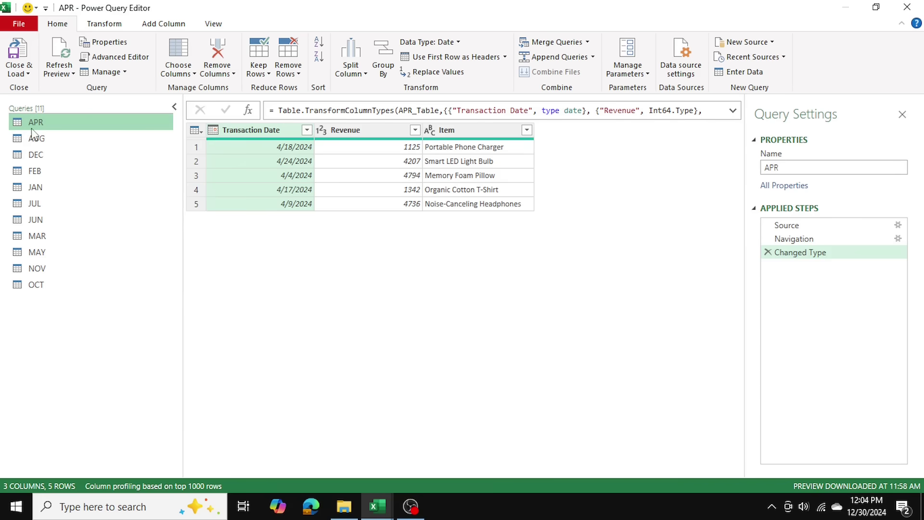
Append the AUG through OCT queries onto APR using the Three or more tables option.
left_click(592, 56)
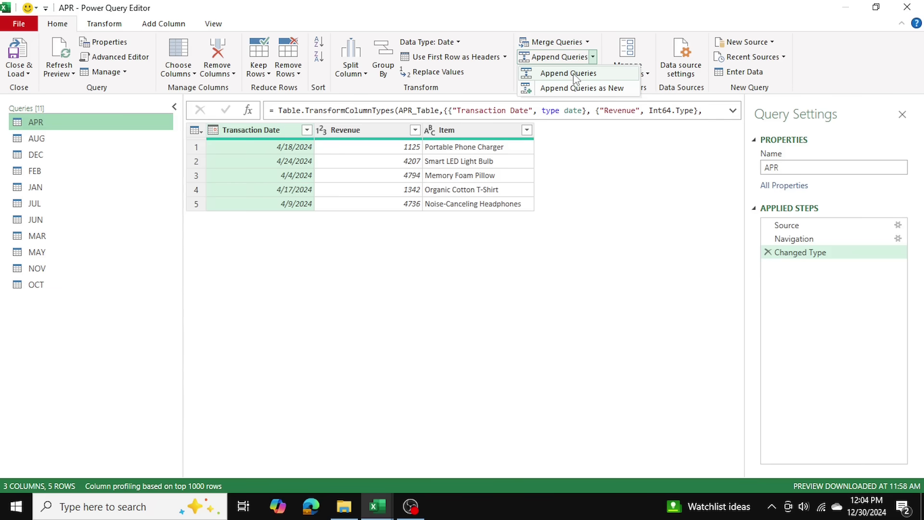
left_click(576, 75)
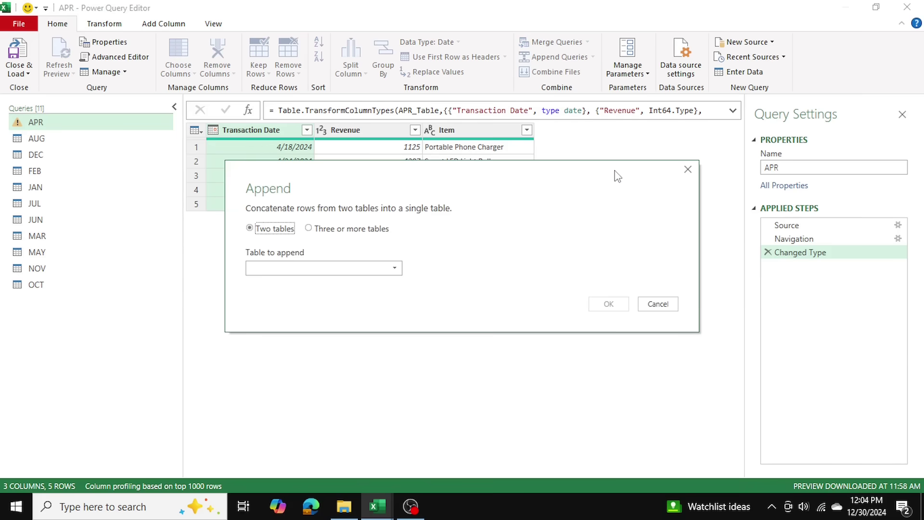
left_click(311, 230)
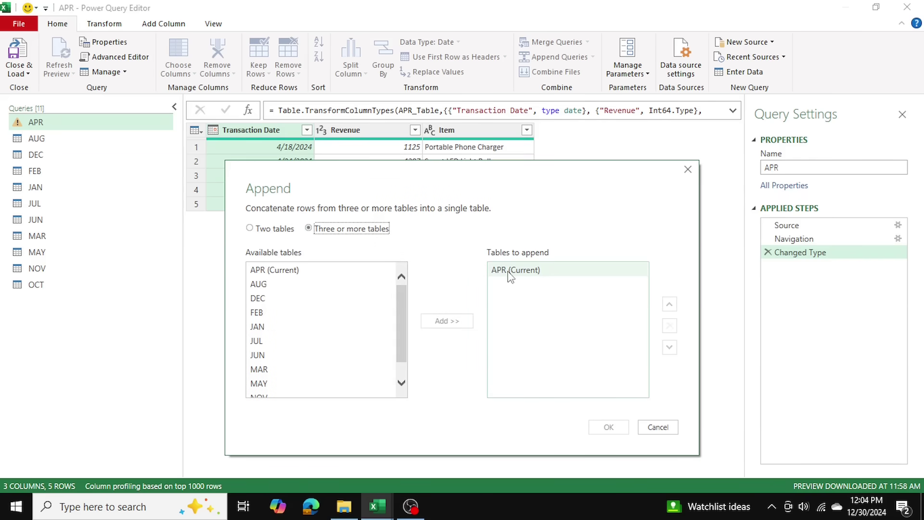
left_click(298, 284)
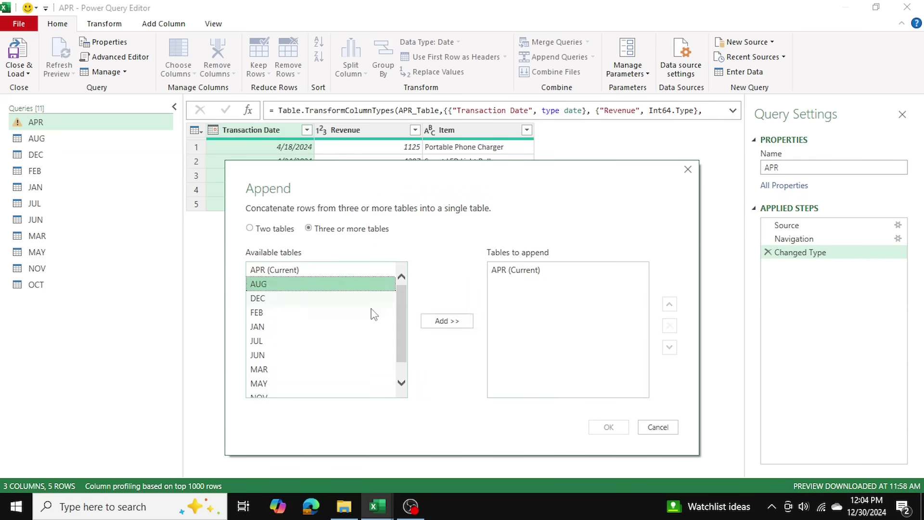
scroll(400, 336, "down", 1)
left_click(315, 392, "shift")
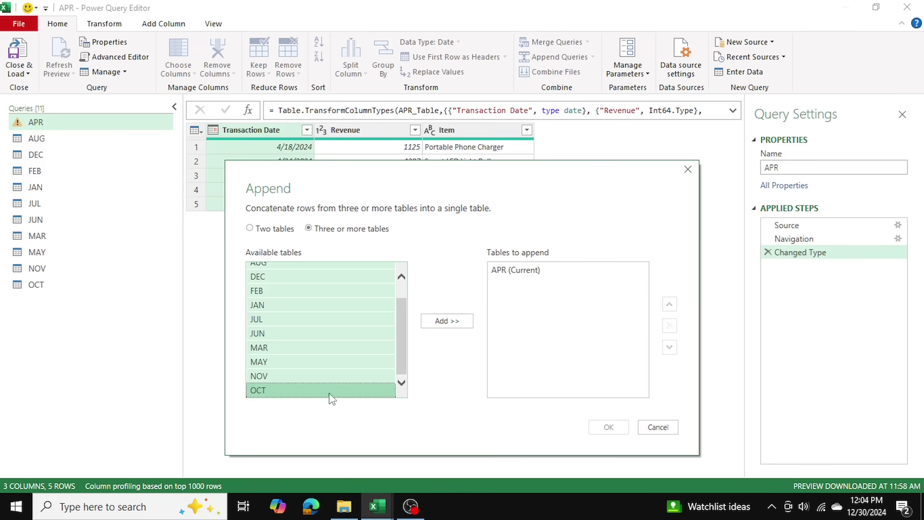
left_click(441, 322)
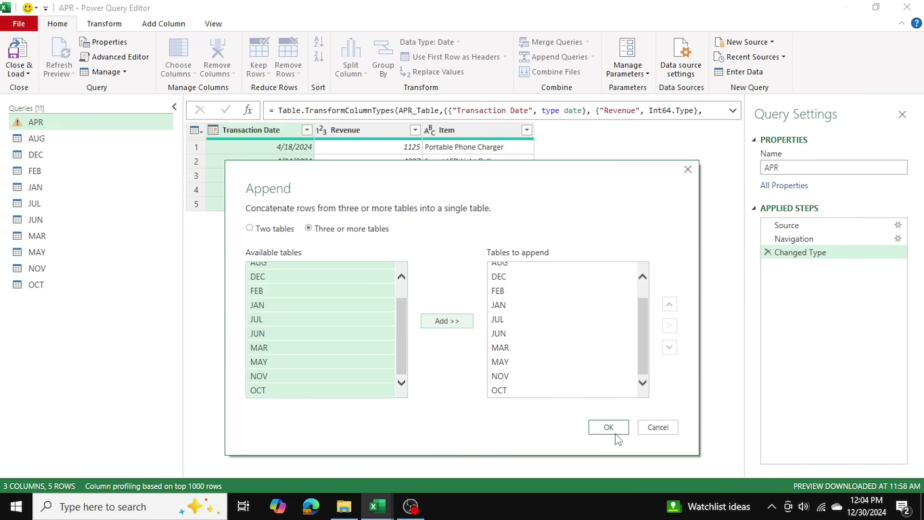
left_click(615, 430)
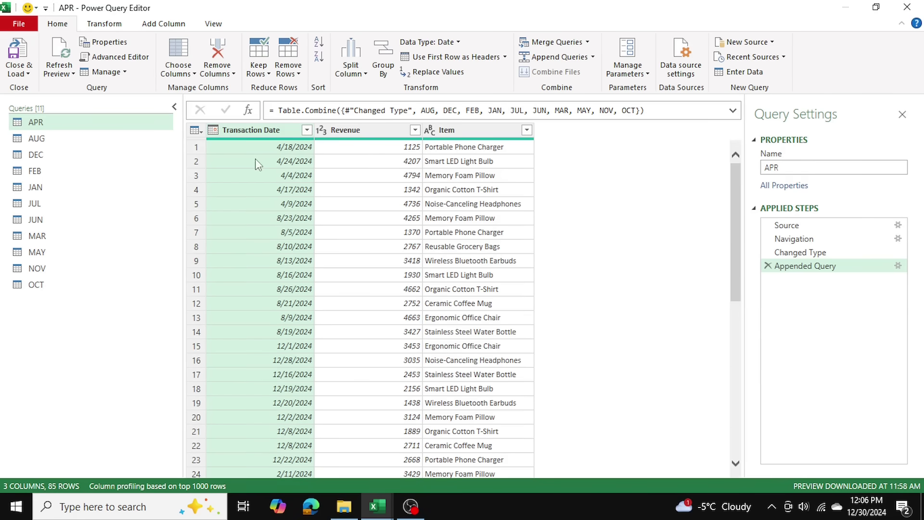
scroll(603, 204, "down", 7)
scroll(603, 205, "down", 10)
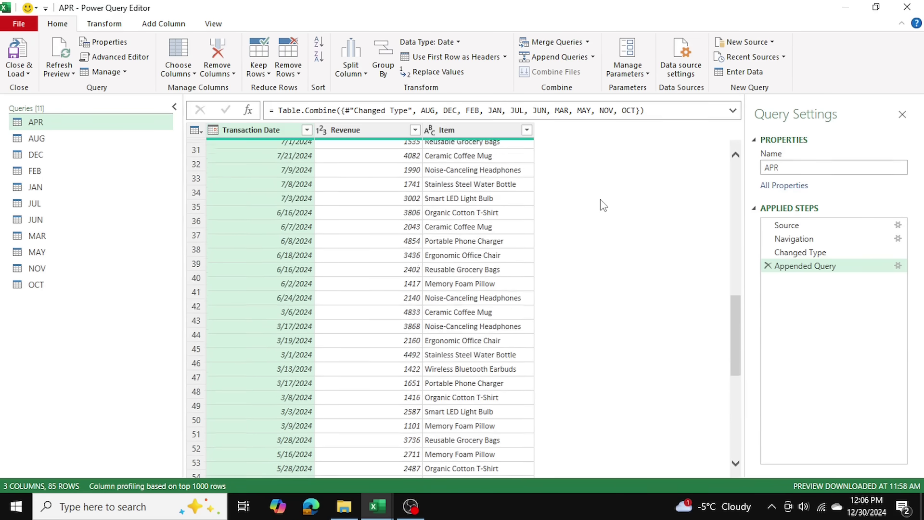
Sort Transaction Date ascending so the table starts at 1/3/2024.
scroll(603, 205, "up", 15)
scroll(602, 205, "up", 5)
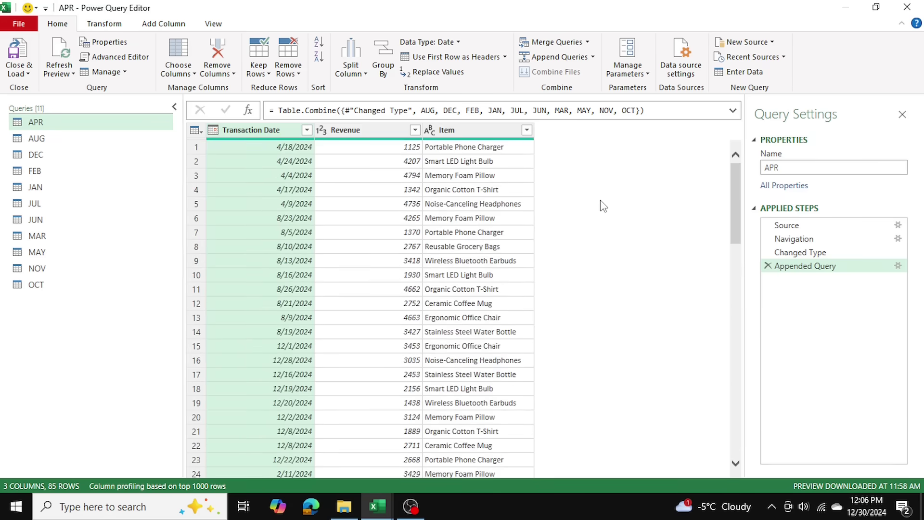
left_click(306, 130)
left_click(143, 146)
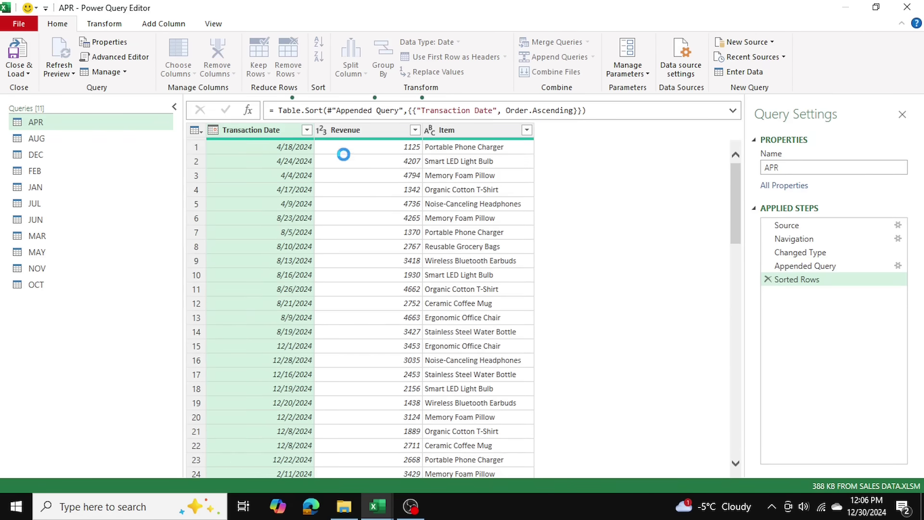
scroll(344, 149, "down", 20)
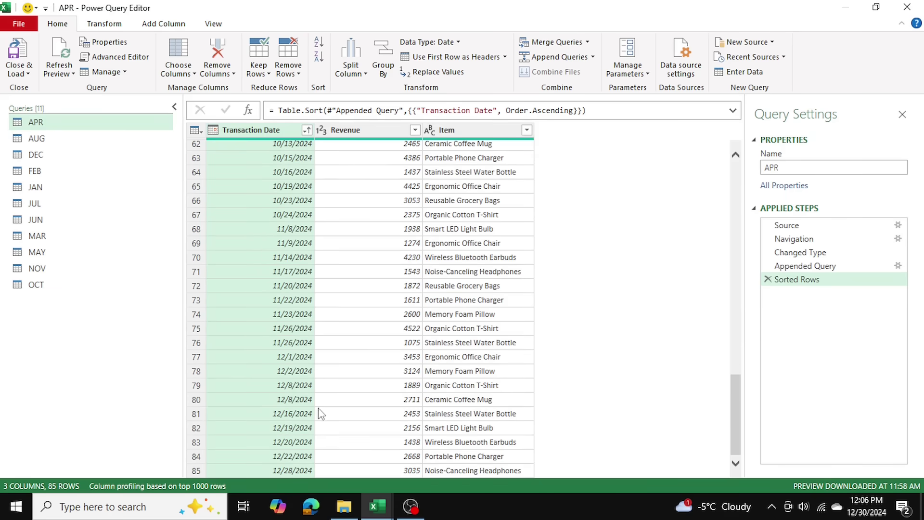
scroll(320, 424, "up", 1)
scroll(321, 425, "up", 20)
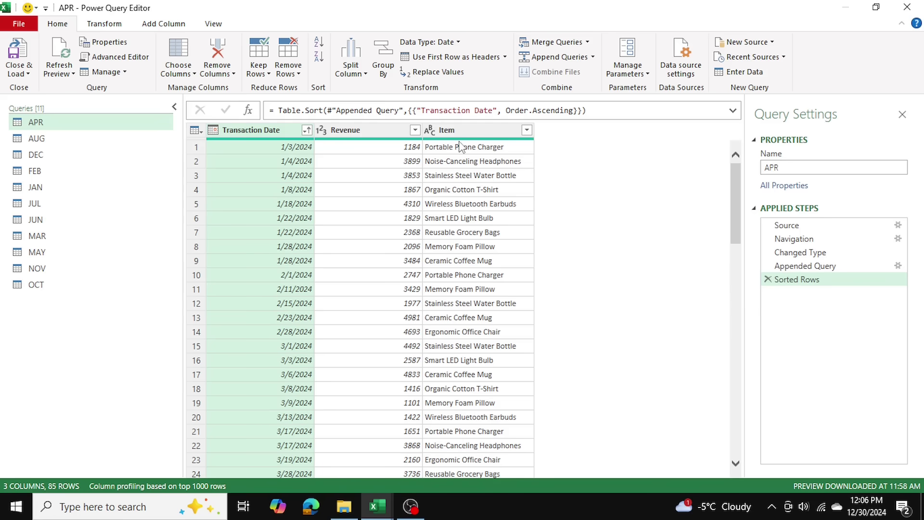
mouse_move(462, 144)
Set the Revenue column's data type to Currency.
right_click(368, 132)
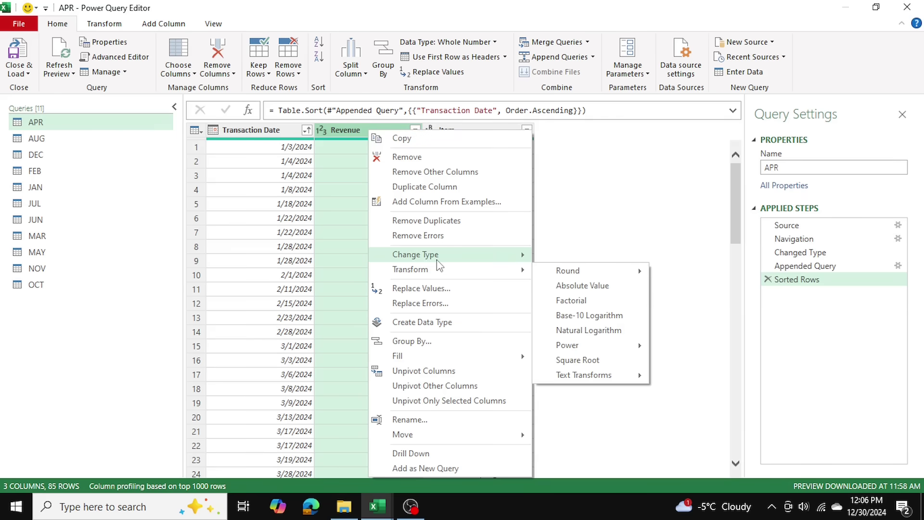
mouse_move(437, 259)
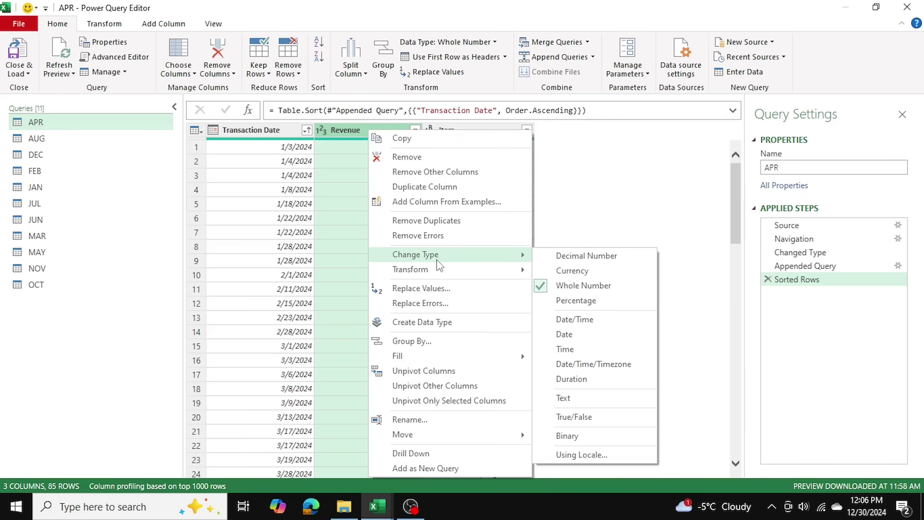
left_click(572, 270)
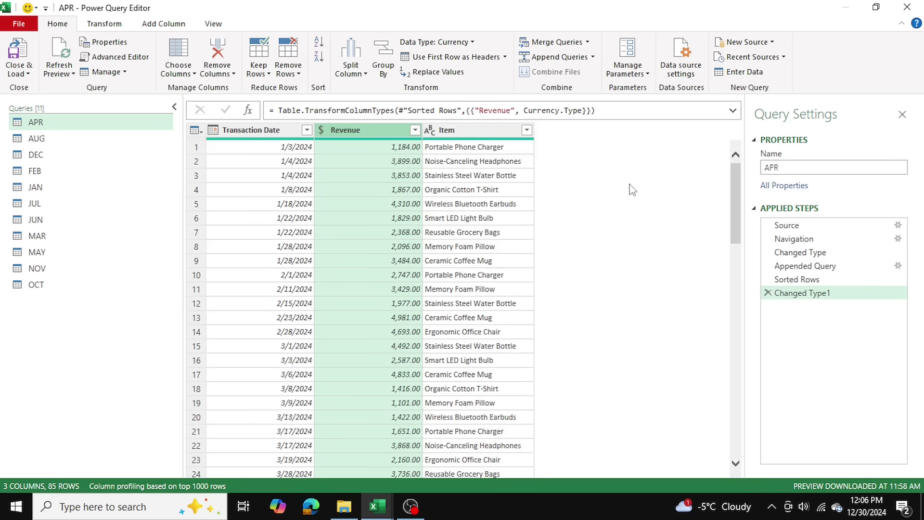
Load the combined sales query into an Excel APR sheet and close the Queries & Connections pane.
left_click(17, 50)
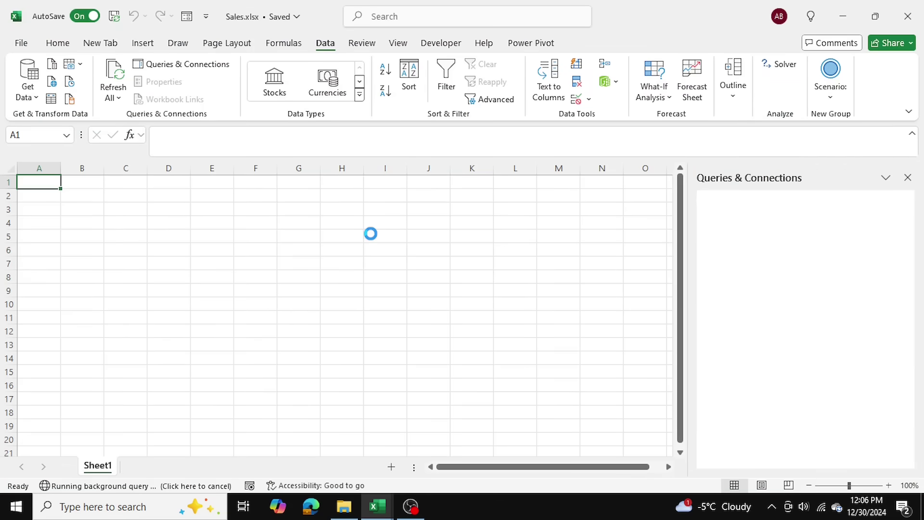
scroll(410, 275, "down", 7)
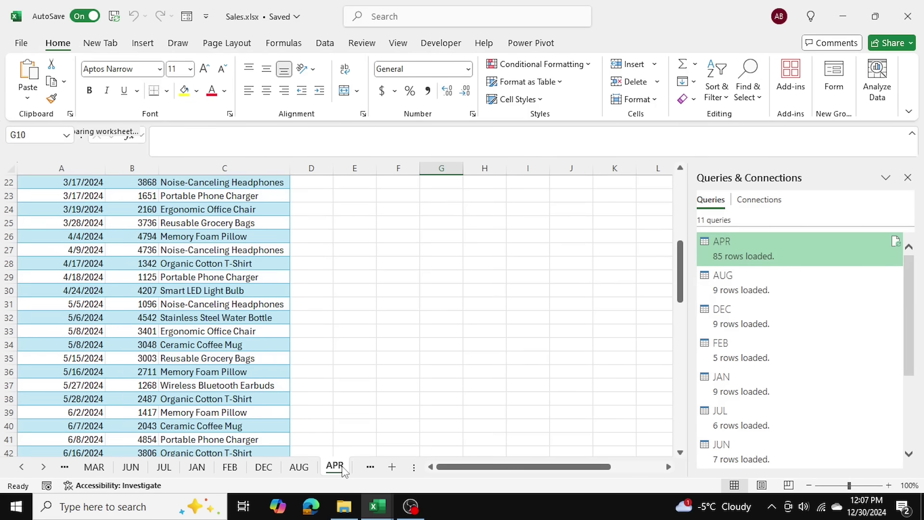
scroll(371, 371, "down", 17)
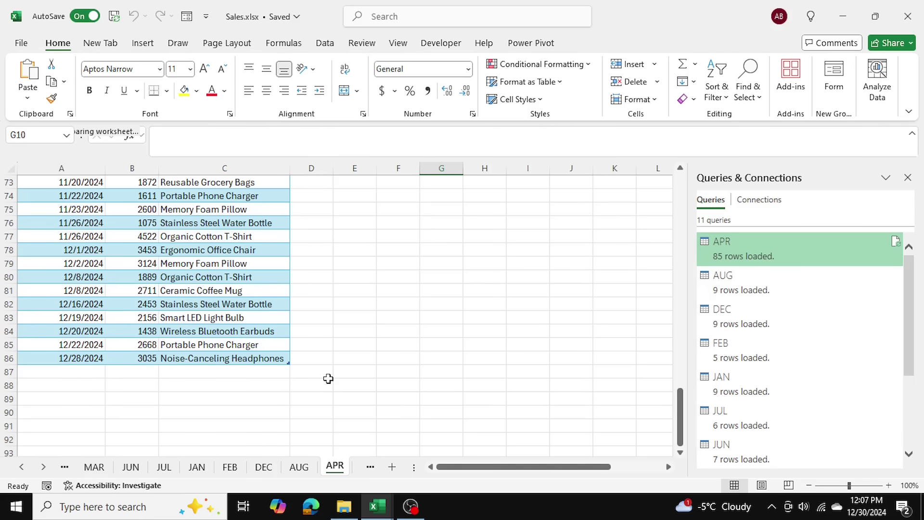
scroll(328, 379, "up", 20)
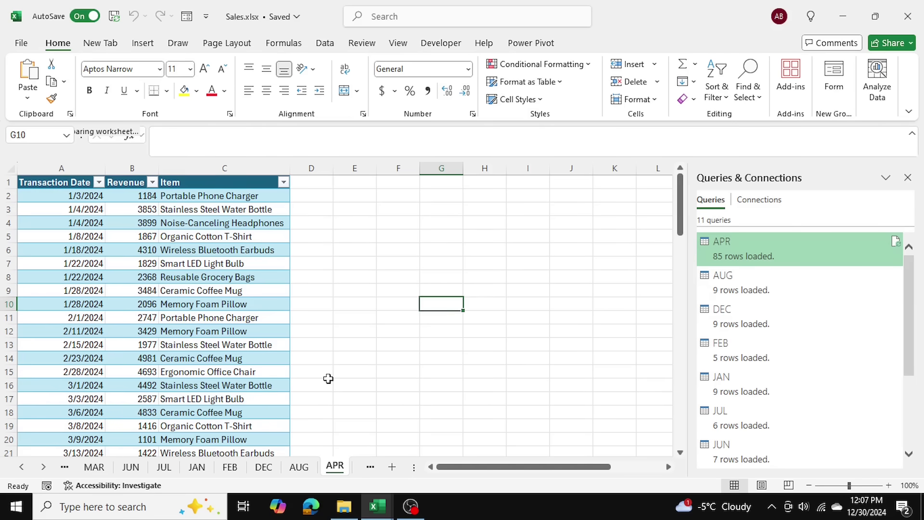
left_click(907, 177)
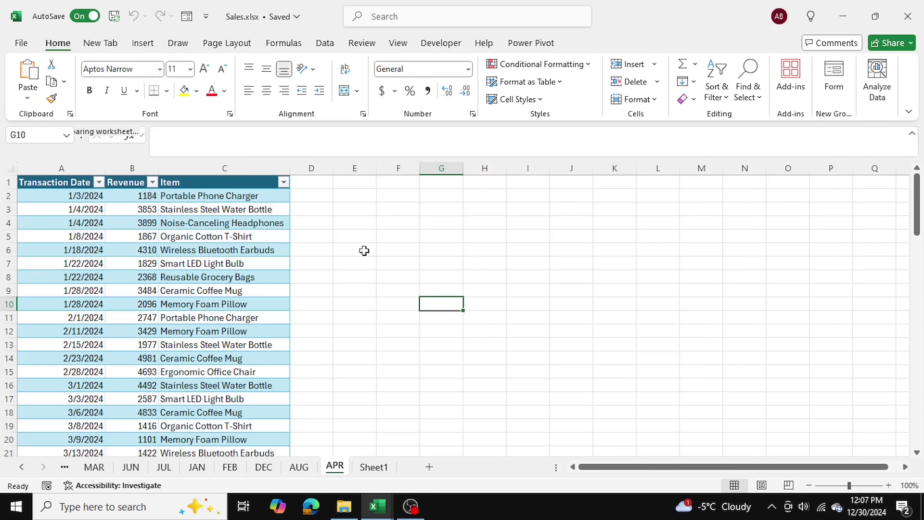
scroll(364, 251, "up", 2)
left_click(704, 468)
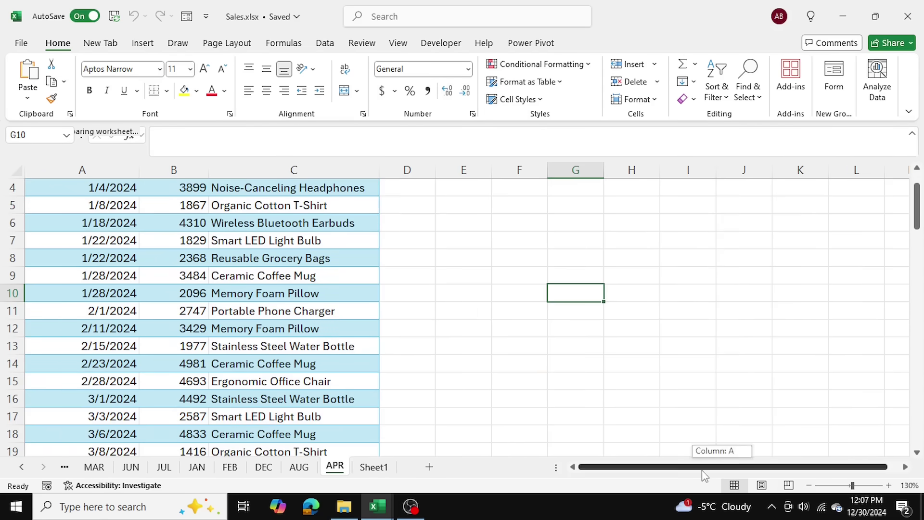
scroll(416, 316, "up", 1)
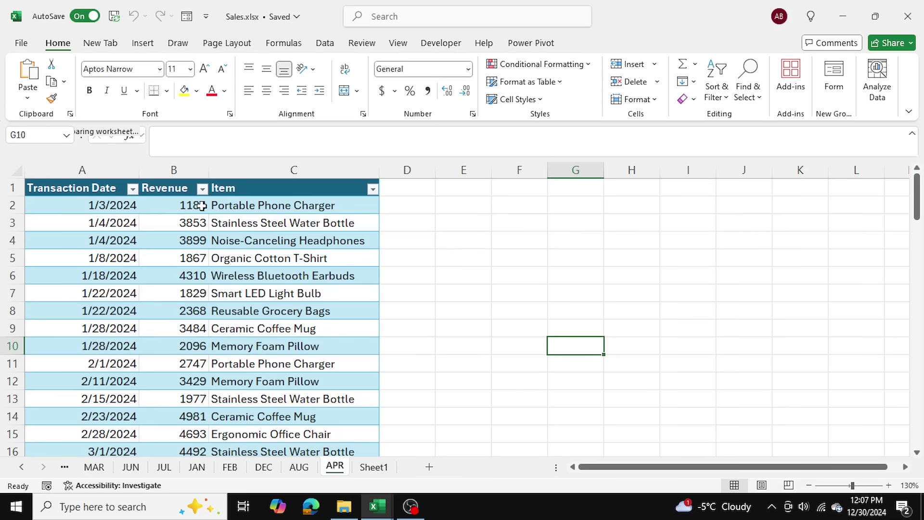
Turn off the Filter Button for the APR sales table's header row.
left_click(243, 220)
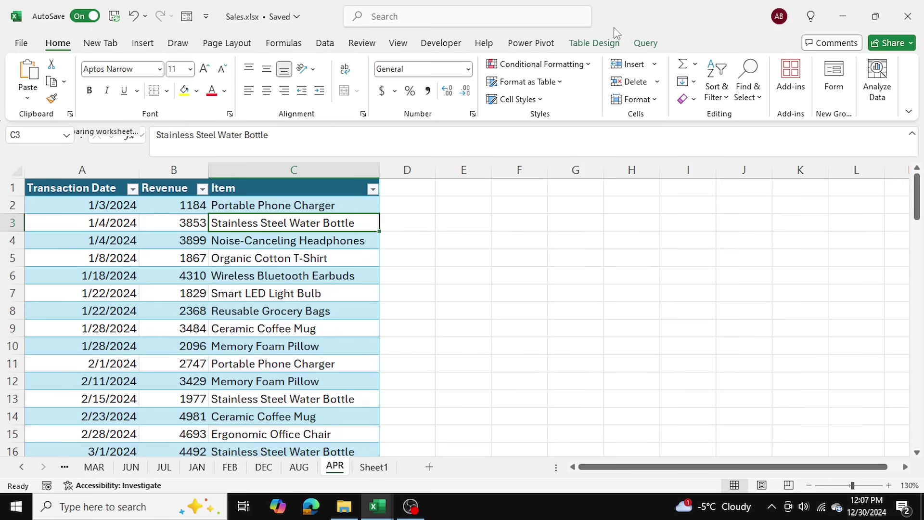
left_click(609, 42)
left_click(584, 66)
left_click(525, 242)
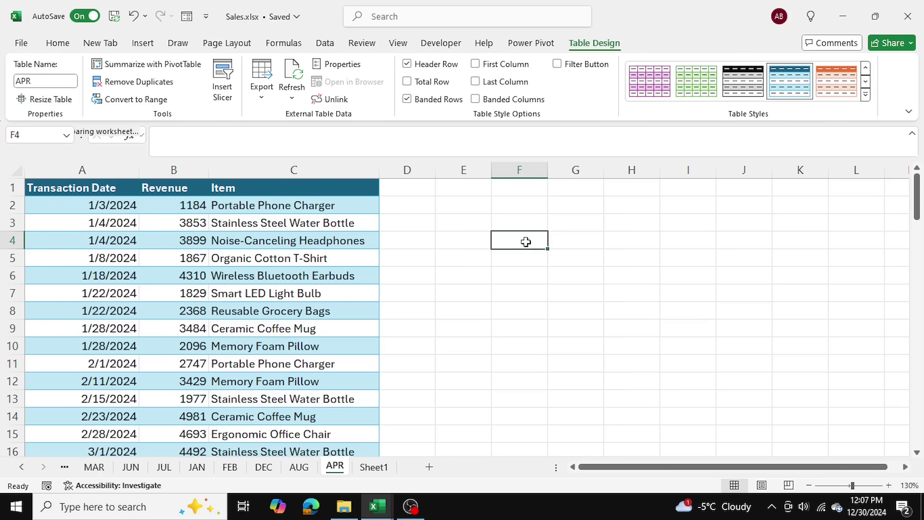
left_click(257, 263)
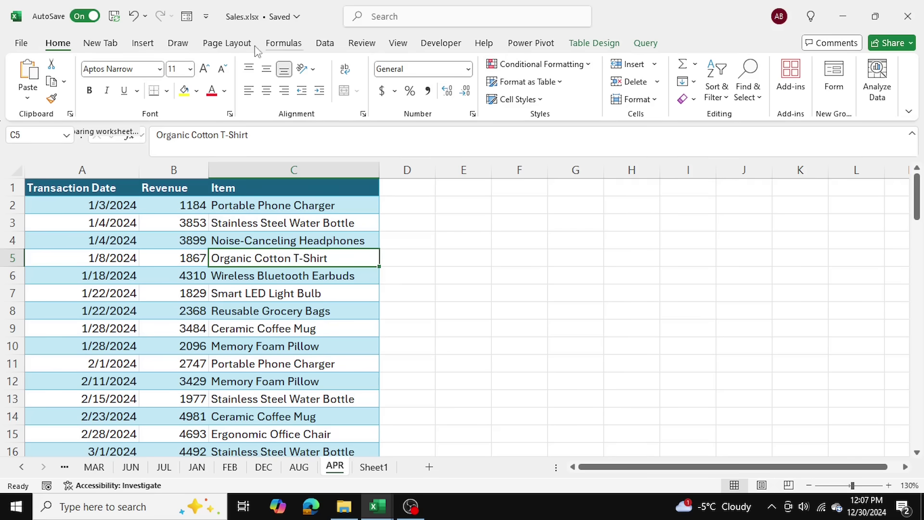
Insert a pivot table at D1 with Item as rows and summed Revenue as values.
left_click(143, 43)
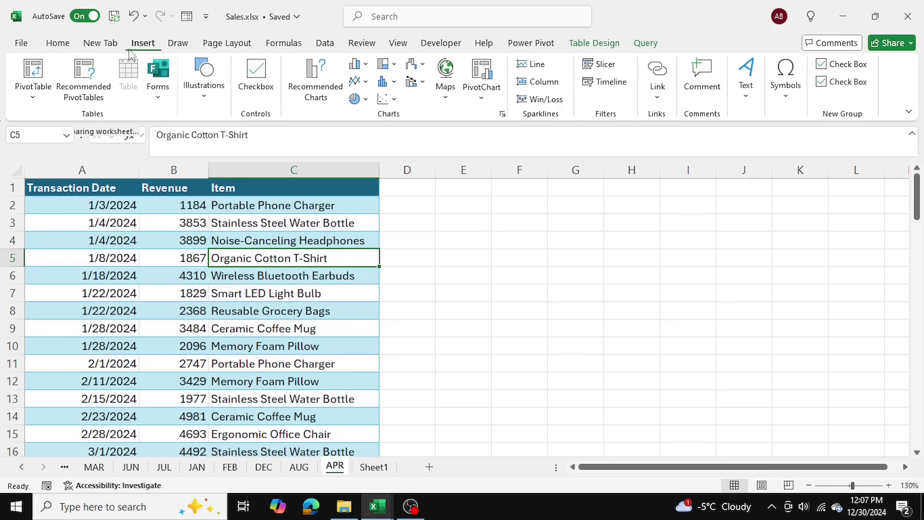
left_click(31, 77)
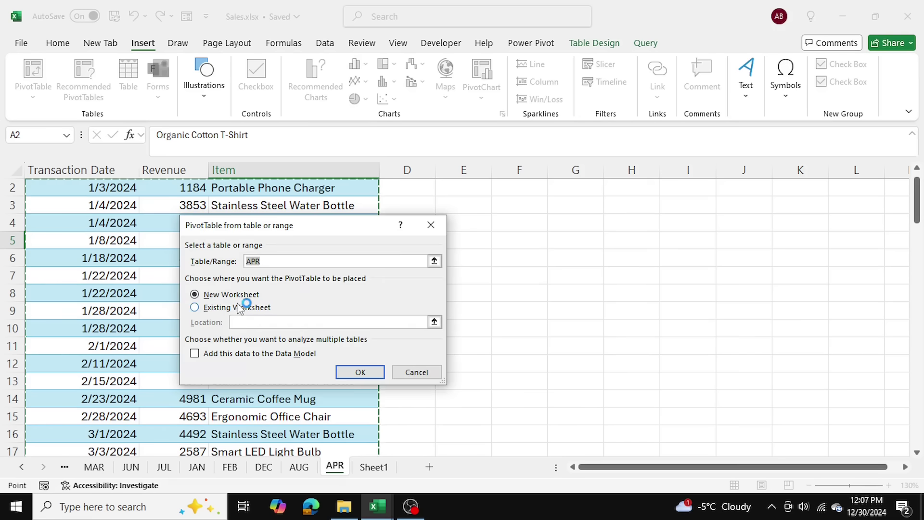
left_click(239, 308)
scroll(495, 241, "up", 1)
left_click(408, 189)
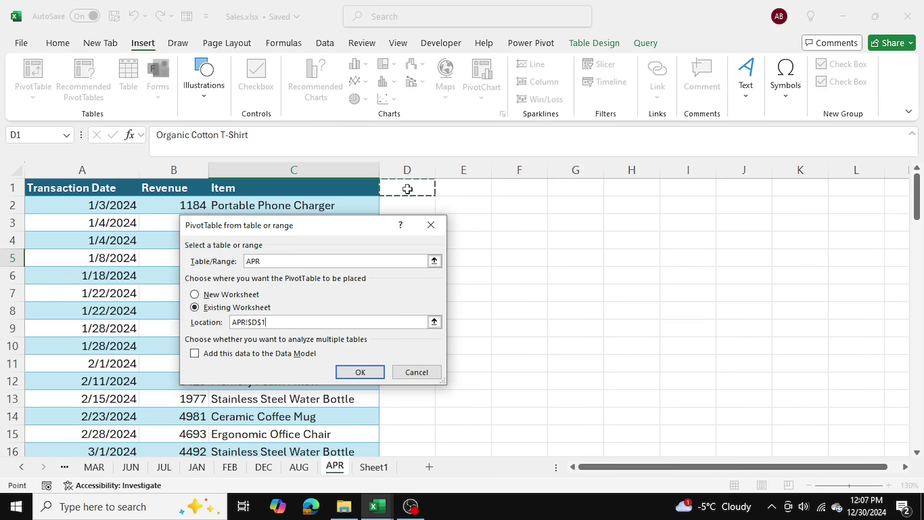
left_click(360, 372)
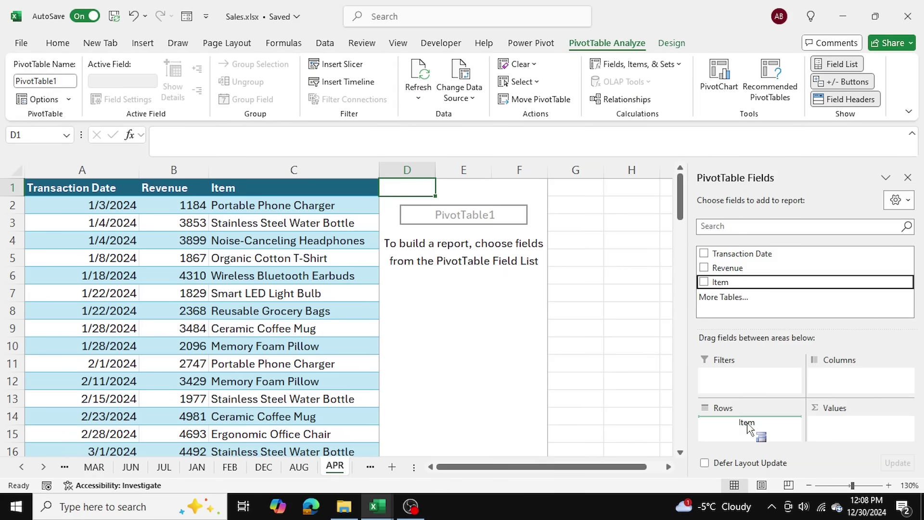
left_click_drag(747, 428, 746, 423)
left_click_drag(746, 268, 849, 439)
Format the Sum of Revenue values as Accounting with $ and two decimals.
left_click(621, 203)
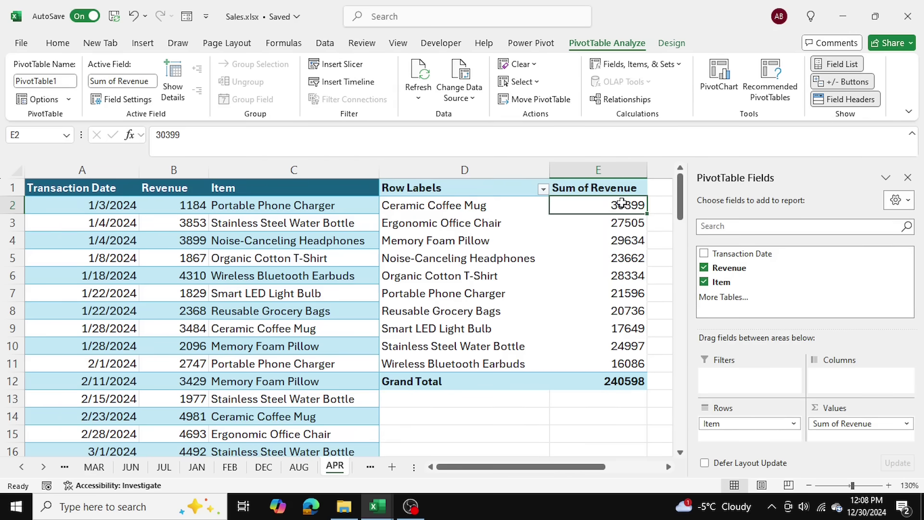
right_click(624, 206)
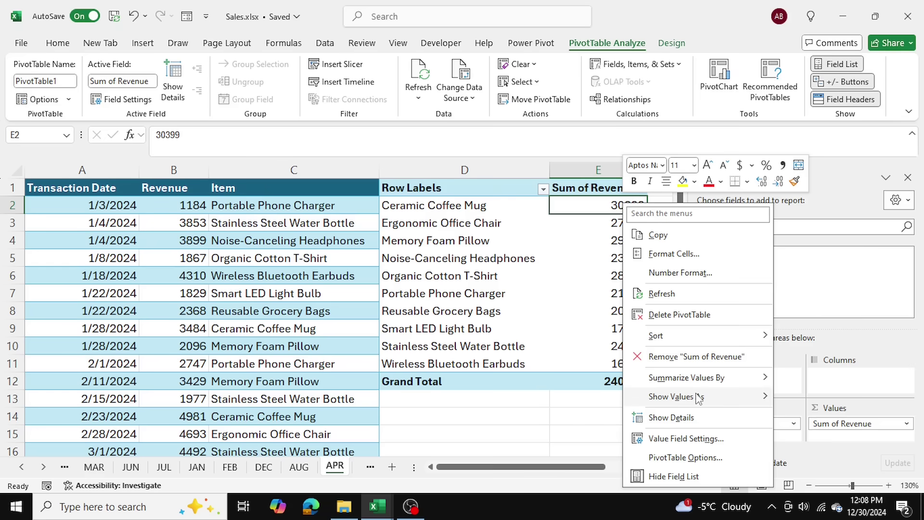
left_click(697, 438)
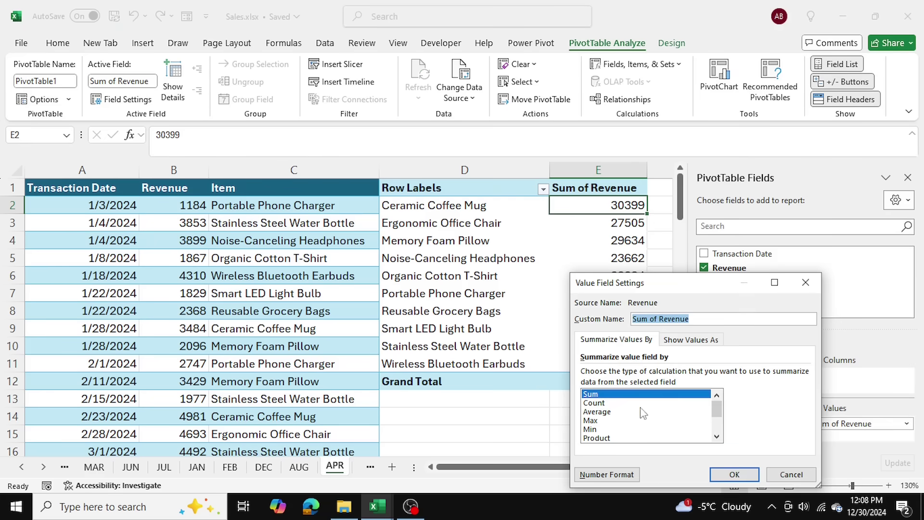
left_click(616, 474)
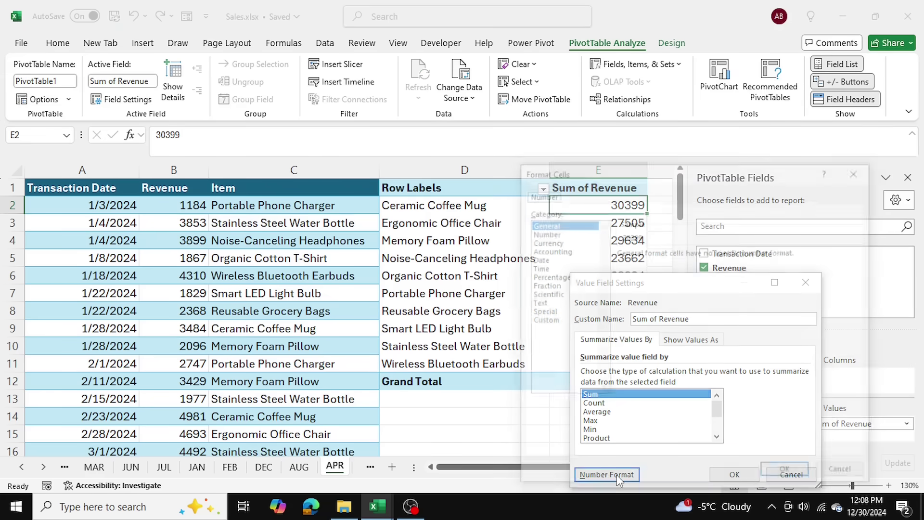
left_click(549, 250)
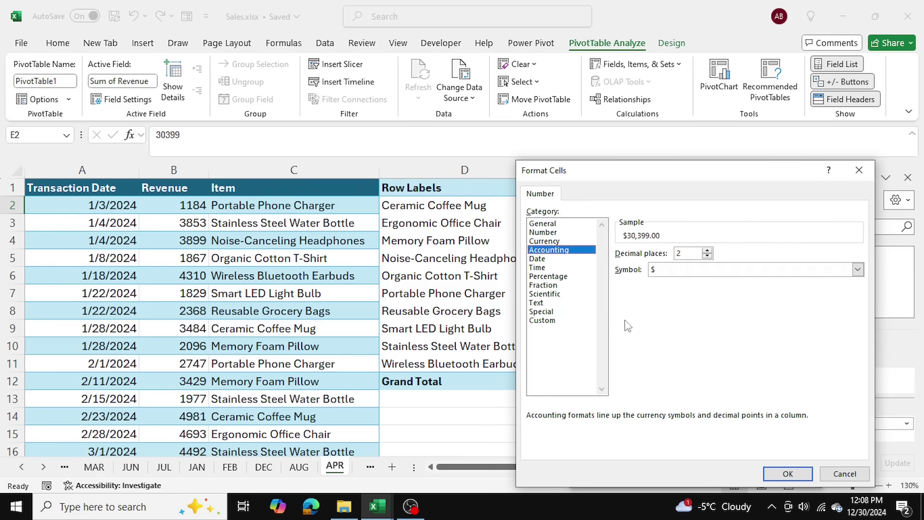
left_click(775, 473)
left_click(743, 474)
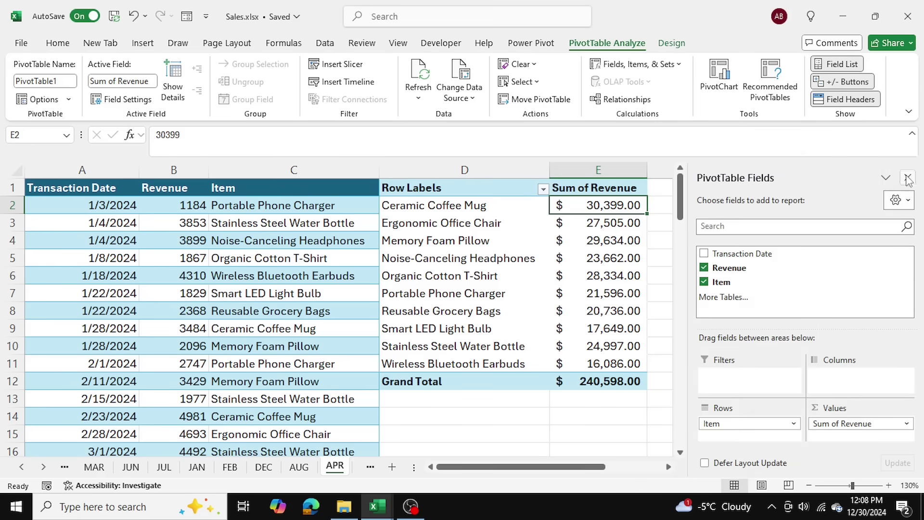
left_click_drag(419, 205, 406, 354)
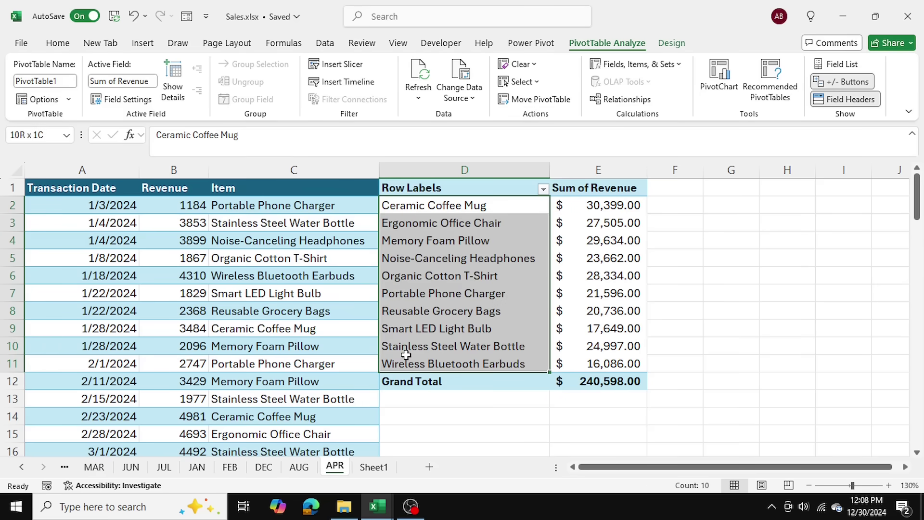
left_click_drag(640, 205, 618, 359)
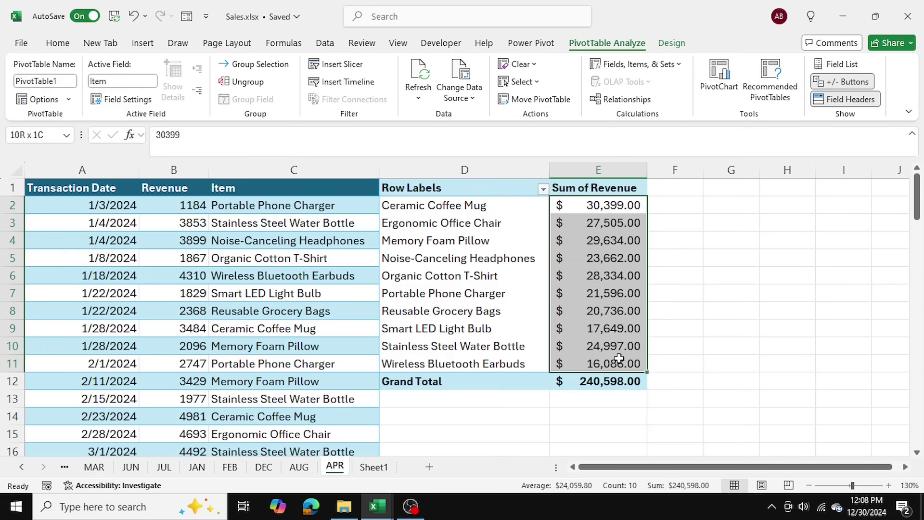
left_click(685, 278)
left_click(488, 236)
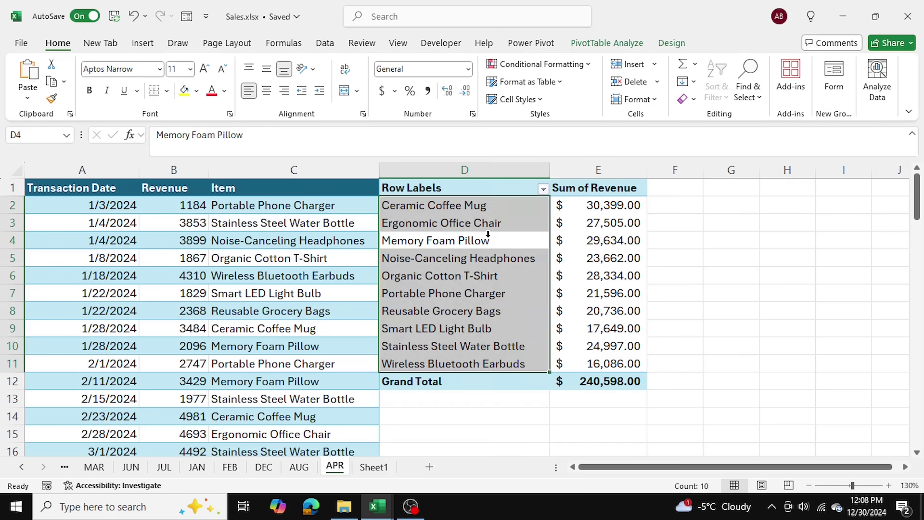
left_click(488, 236)
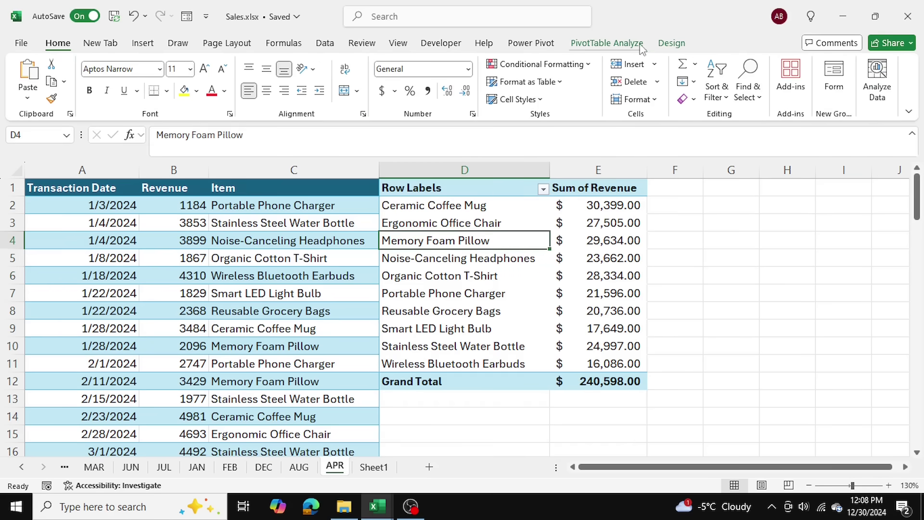
left_click(607, 43)
Insert a clustered column pivot chart and place it right of the pivot table.
left_click(718, 77)
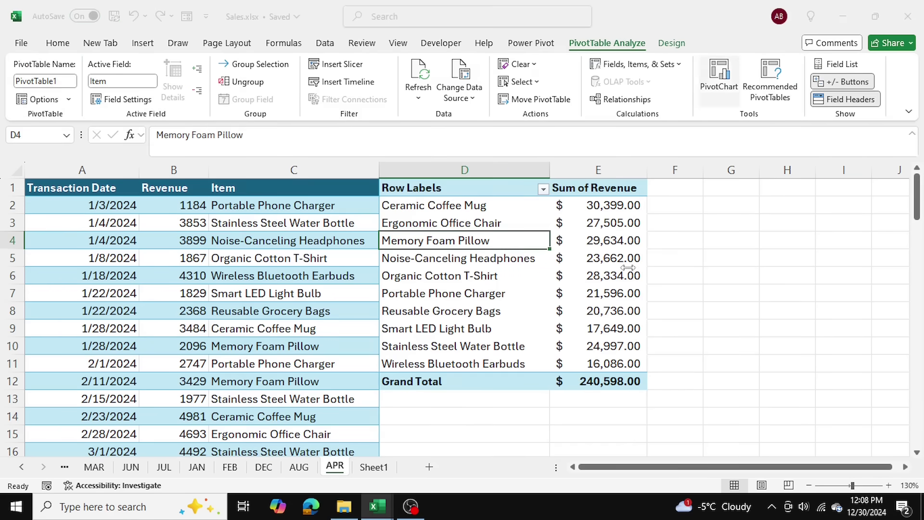
left_click(589, 434)
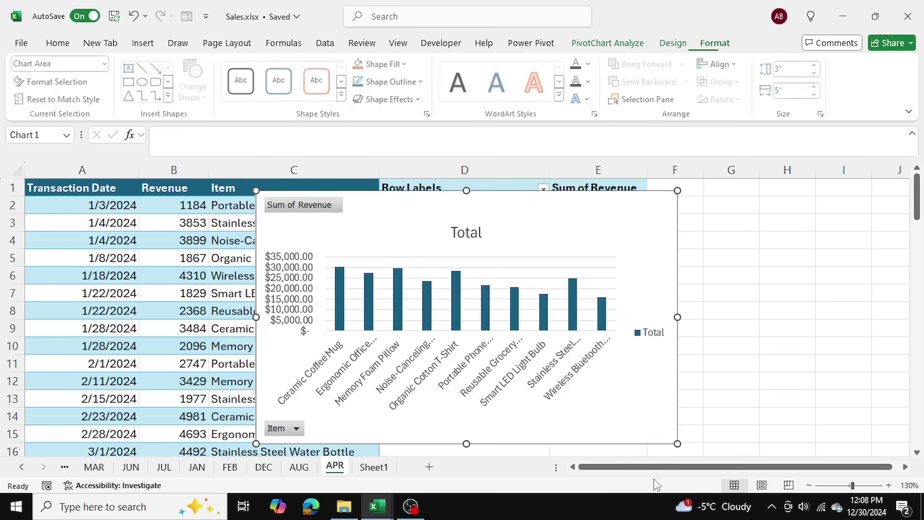
left_click_drag(653, 468, 660, 468)
left_click_drag(336, 224, 719, 215)
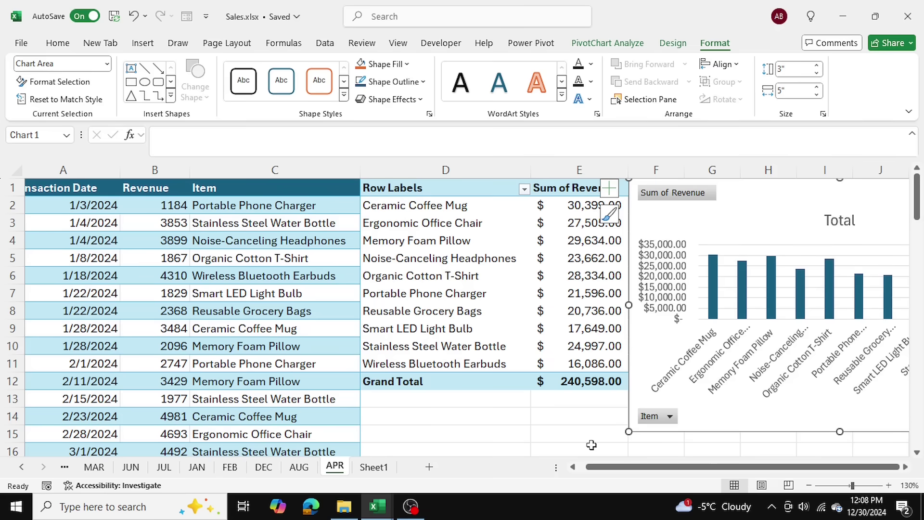
Deselect the chart and check the MAR, JUN and Sheet1 tabs before returning to APR.
left_click(510, 434)
scroll(337, 319, "down", 4)
scroll(337, 319, "up", 4)
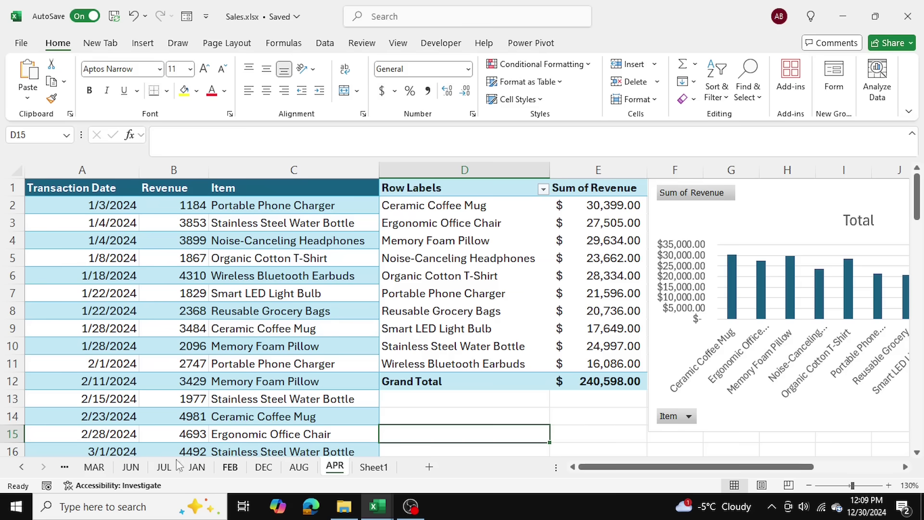
left_click(95, 467)
left_click(130, 467)
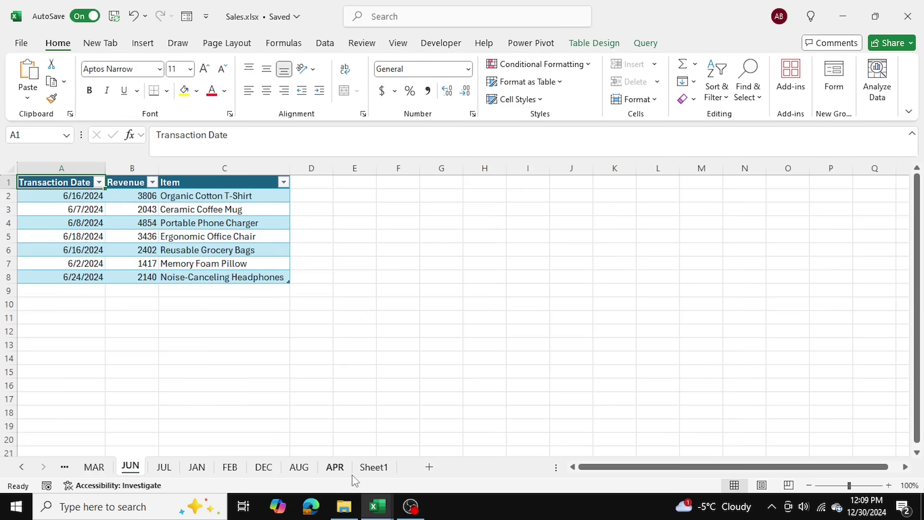
left_click(373, 466)
left_click(335, 466)
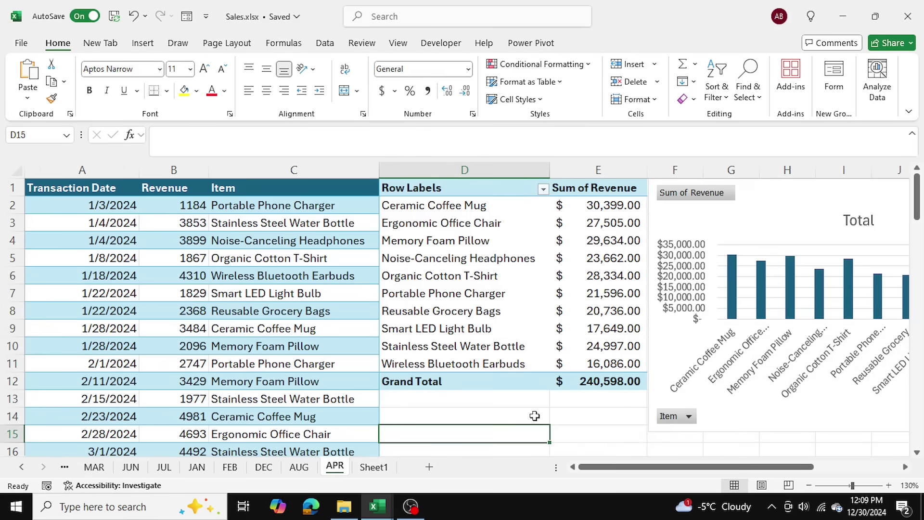